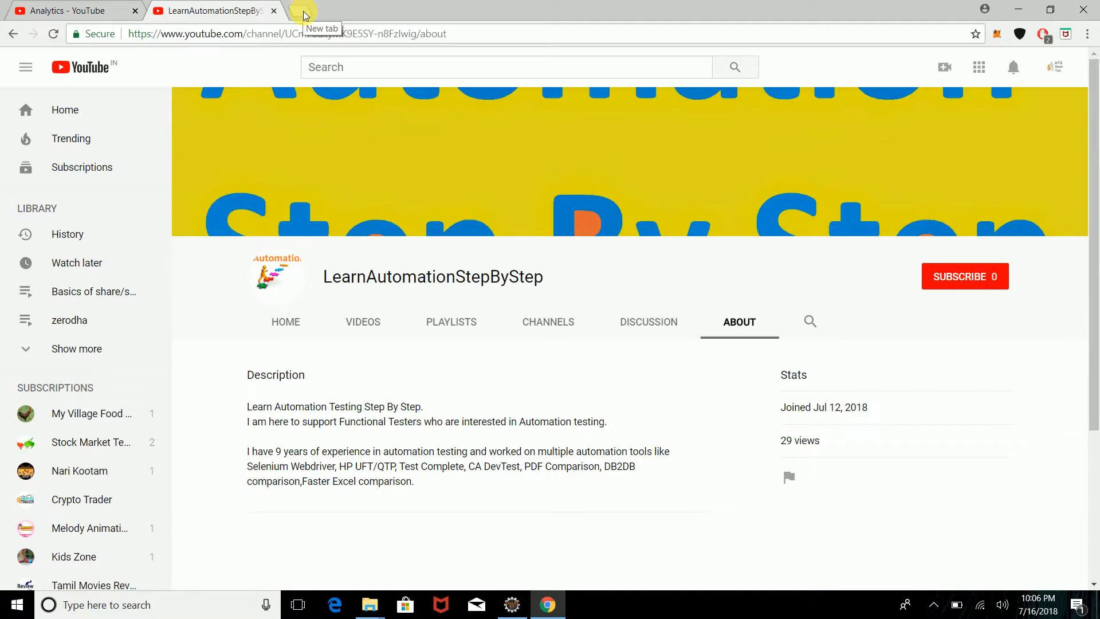
Step: In a new tab, go to google.com and search for 'jenkins download'
{"action": "left_click", "coordinate": [304, 12]}
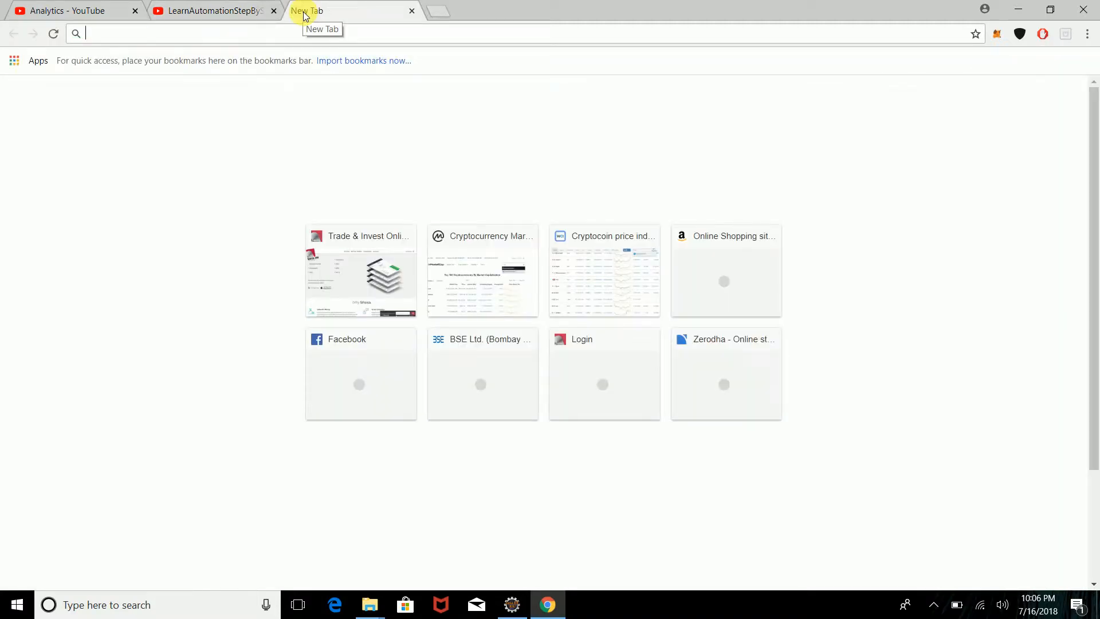
{"action": "type", "text": "go"}
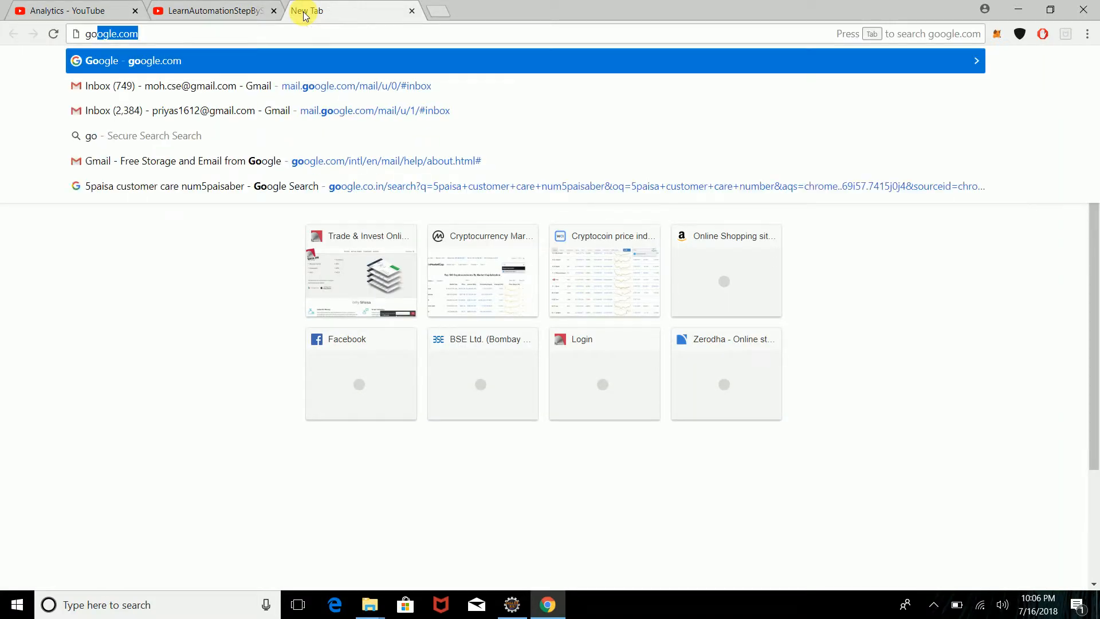
{"action": "key", "text": "Return"}
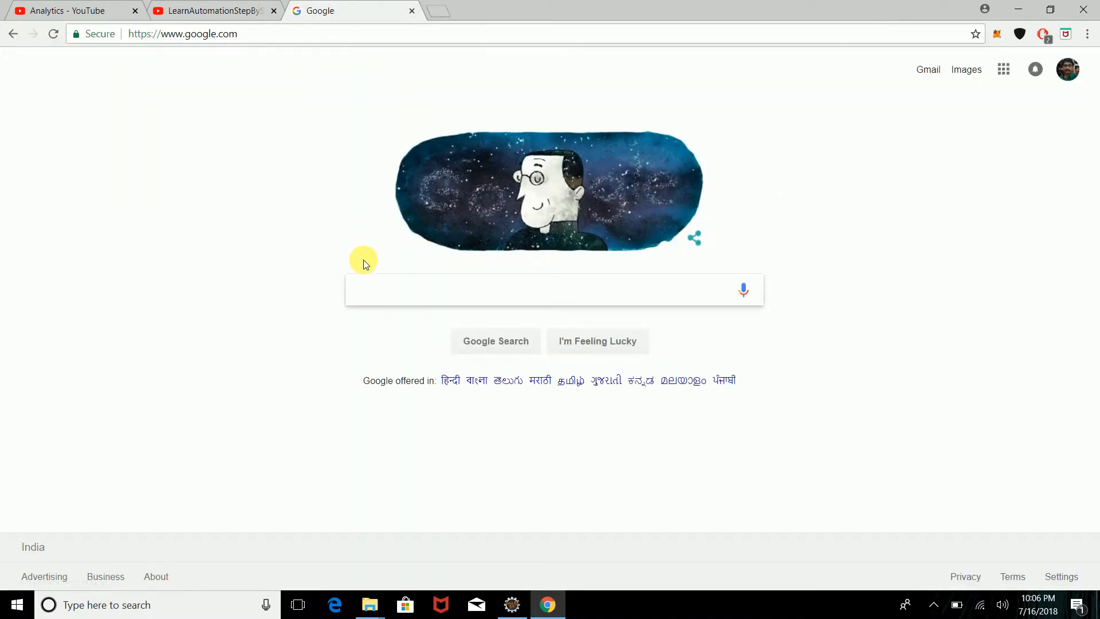
{"action": "type", "text": "jenkins download"}
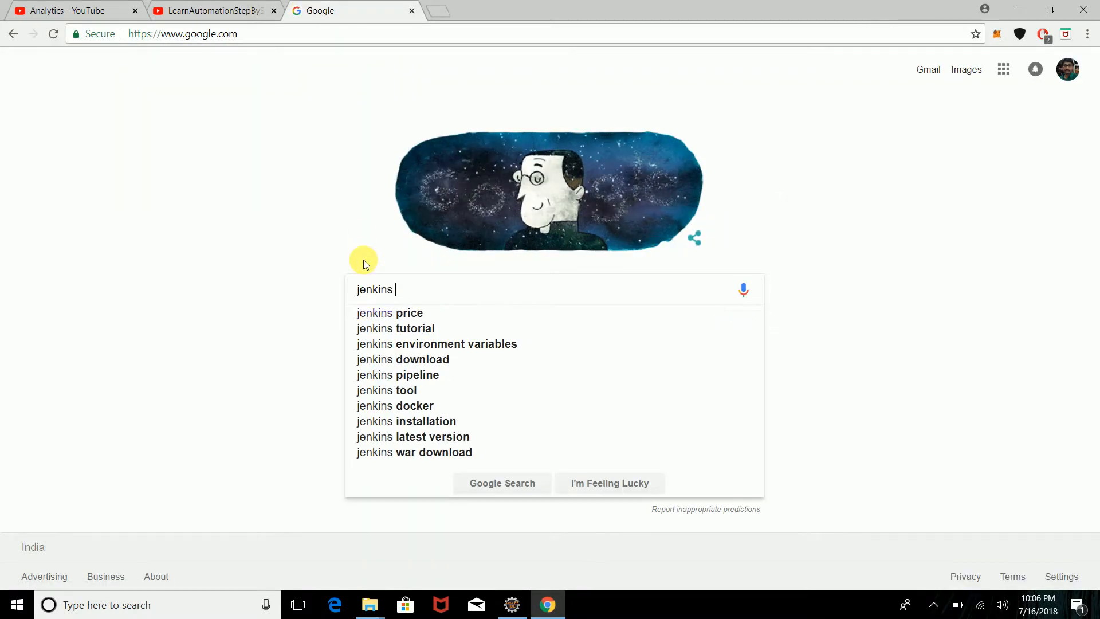
{"action": "key", "text": "Return"}
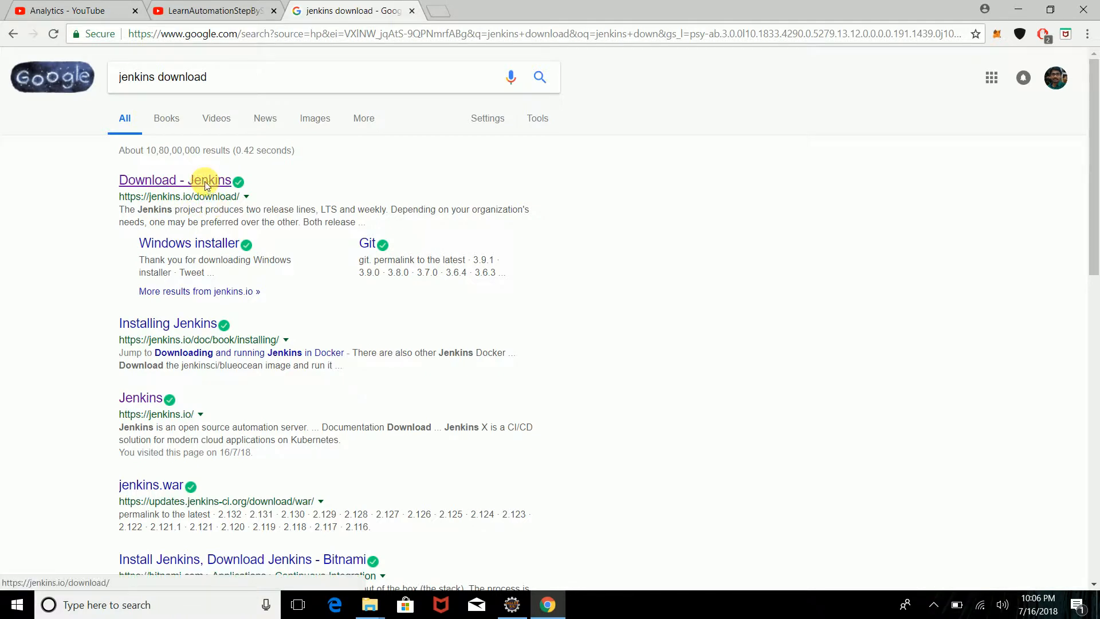
Step: Open the 'Download - Jenkins' result and its Download button to reach jenkins.io's download page
{"action": "left_click", "coordinate": [209, 182]}
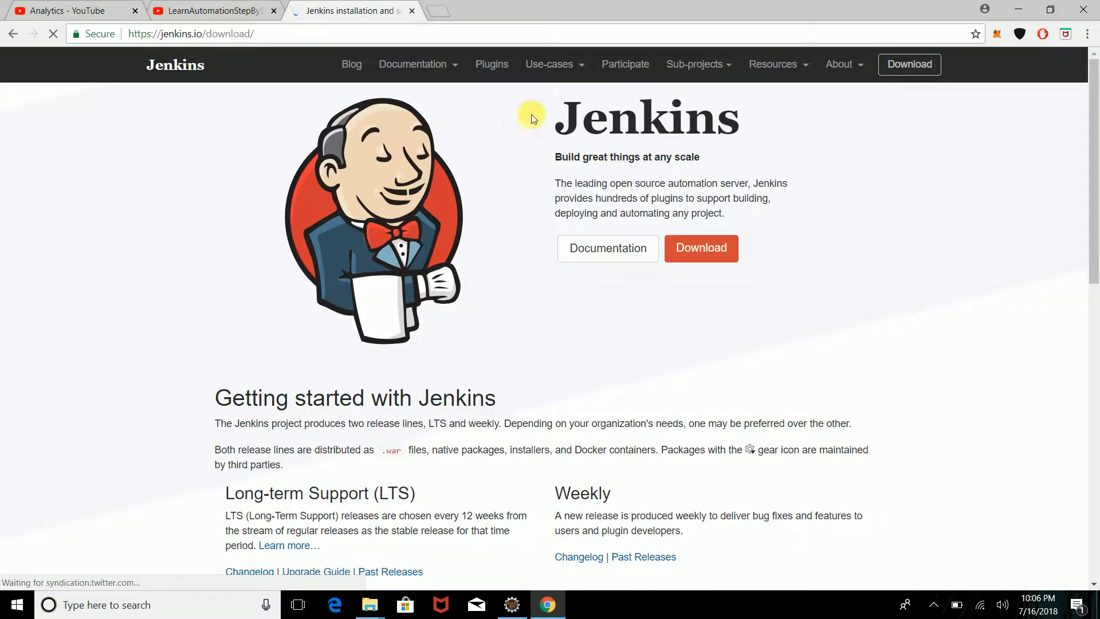
{"action": "left_click", "coordinate": [701, 252]}
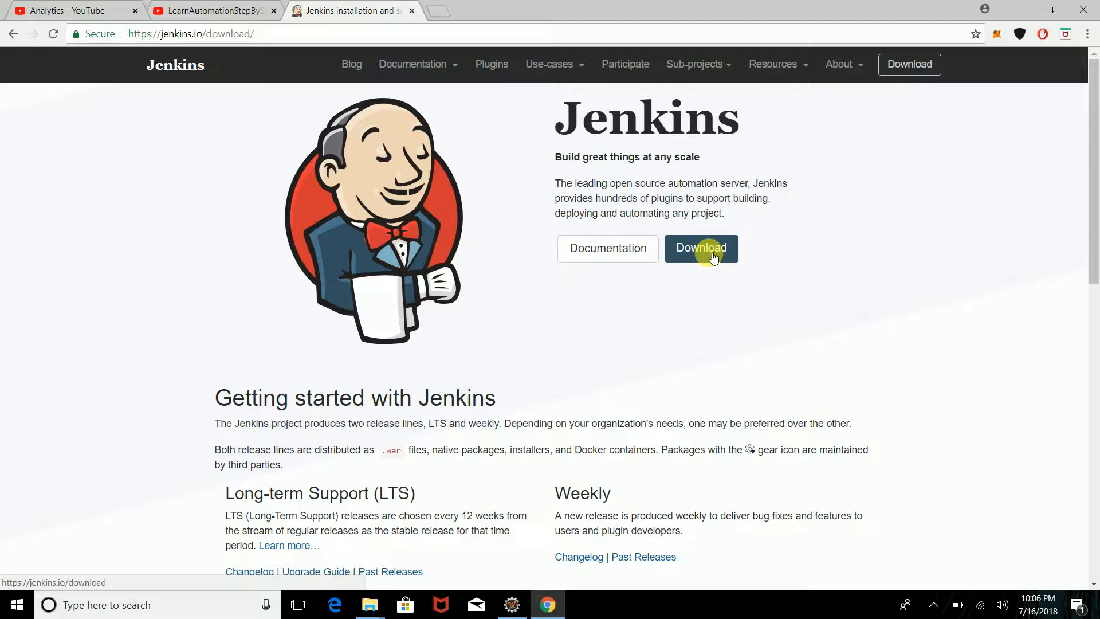
{"action": "left_click", "coordinate": [712, 254]}
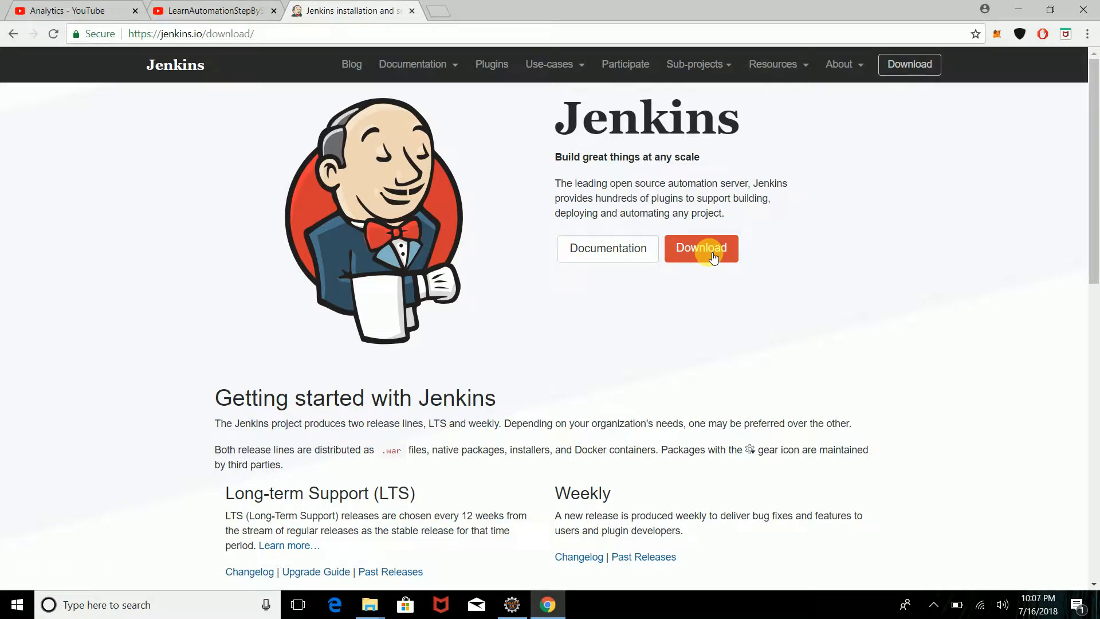
{"action": "left_click", "coordinate": [712, 254]}
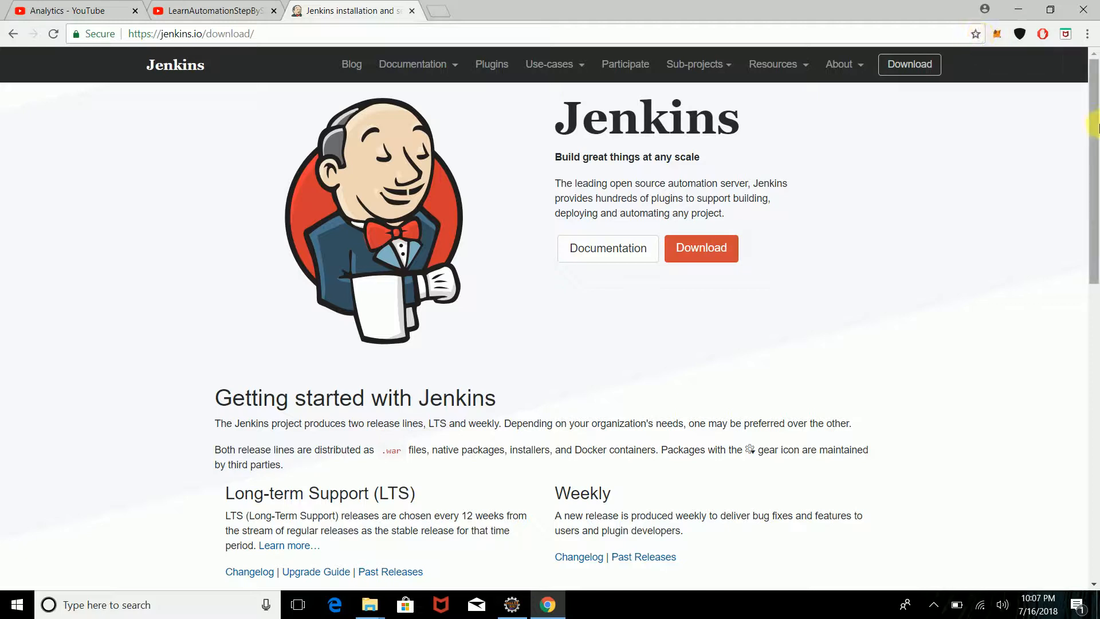
Step: Download the Generic Java package (.war) of Jenkins 2.121.1 as jenkins.war
{"action": "left_click_drag", "start_coordinate": [1094, 126], "coordinate": [1085, 343]}
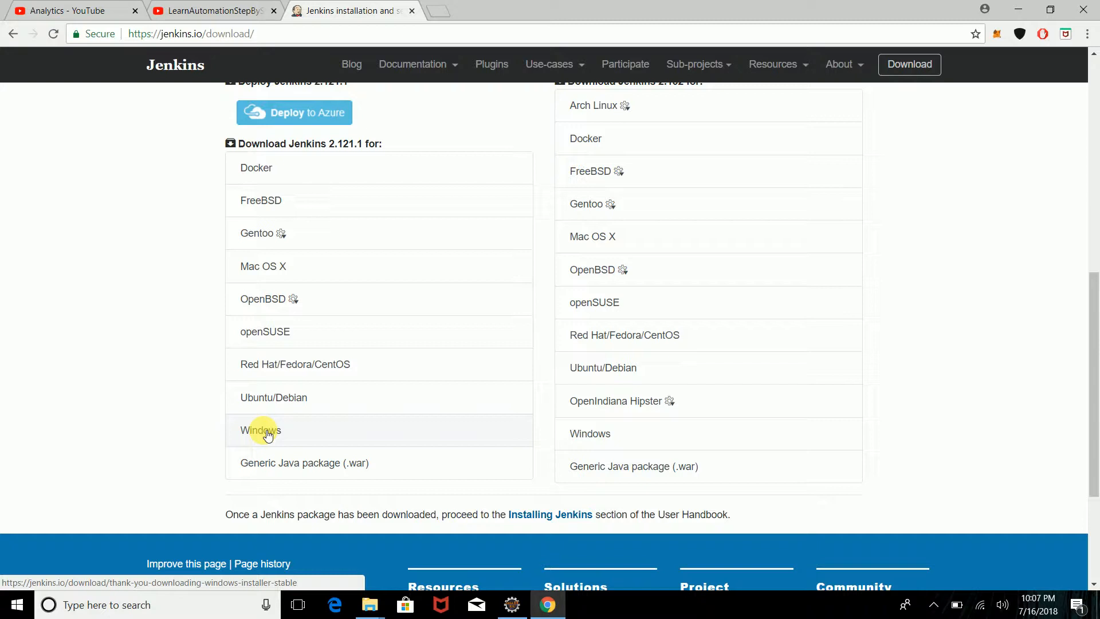
{"action": "left_click", "coordinate": [280, 469]}
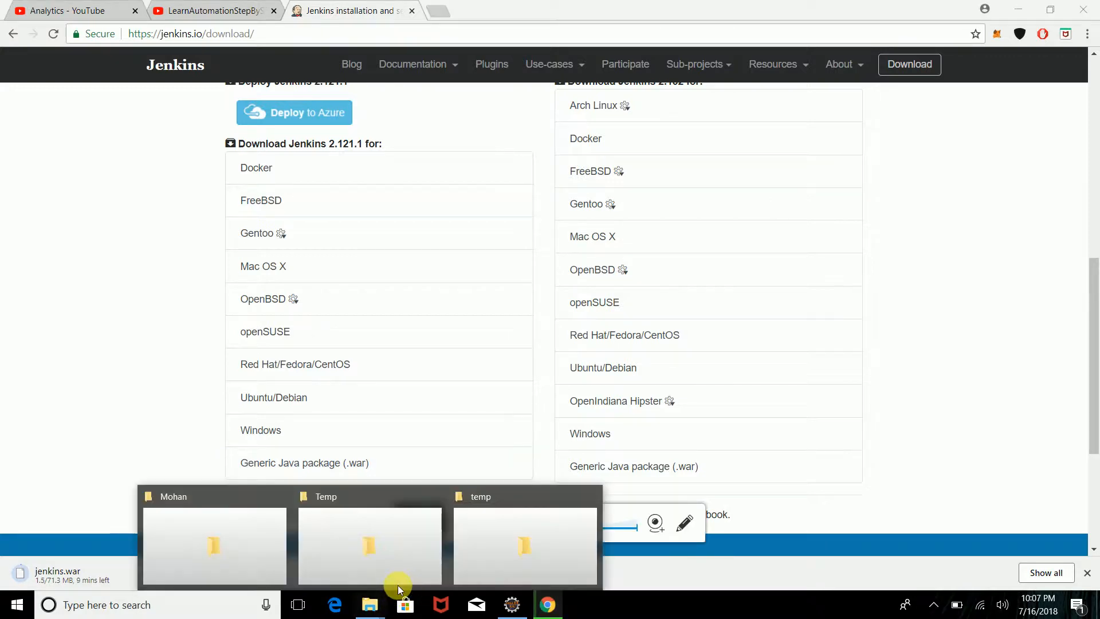
Step: Browse File Explorer to C:\Jenkins, where the 72,986 KB jenkins.war sits
{"action": "mouse_move", "coordinate": [370, 603]}
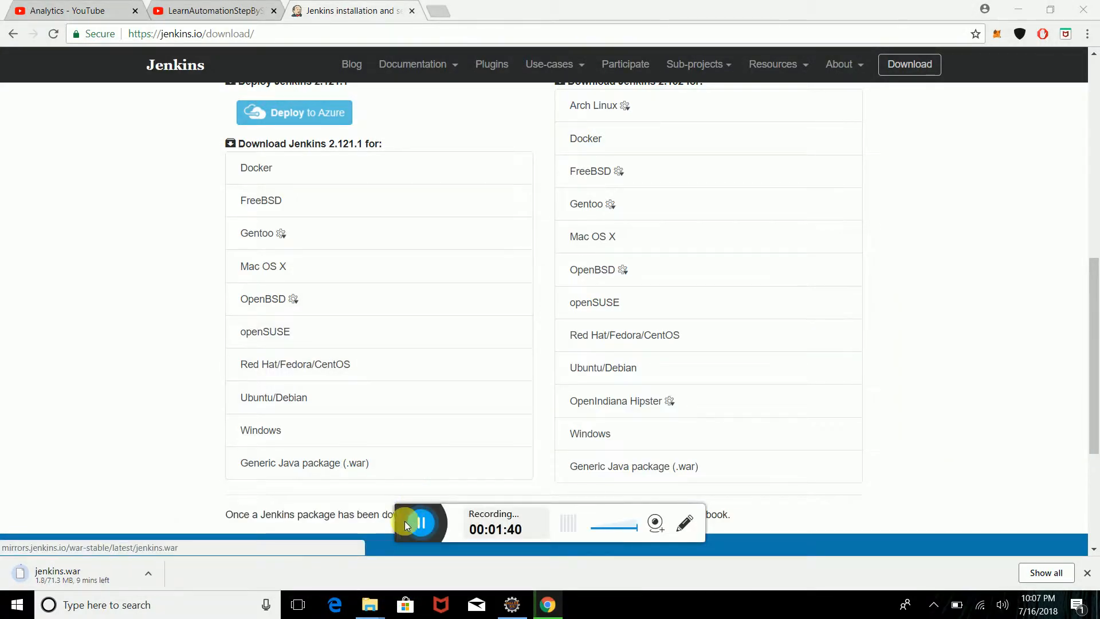
{"action": "left_click", "coordinate": [419, 523]}
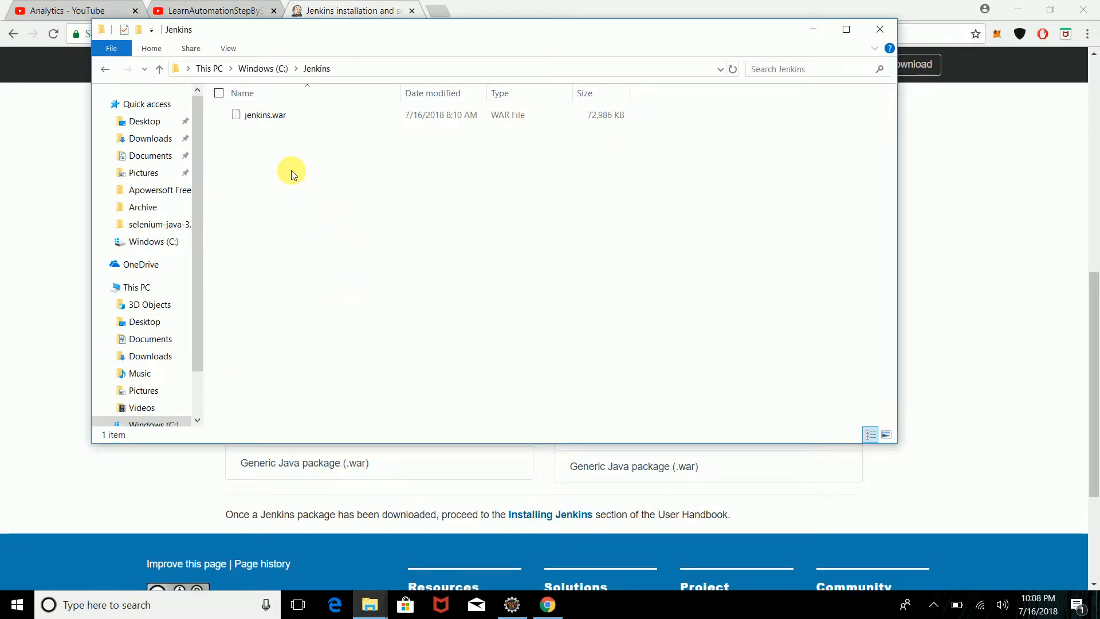
{"action": "left_click", "coordinate": [263, 69]}
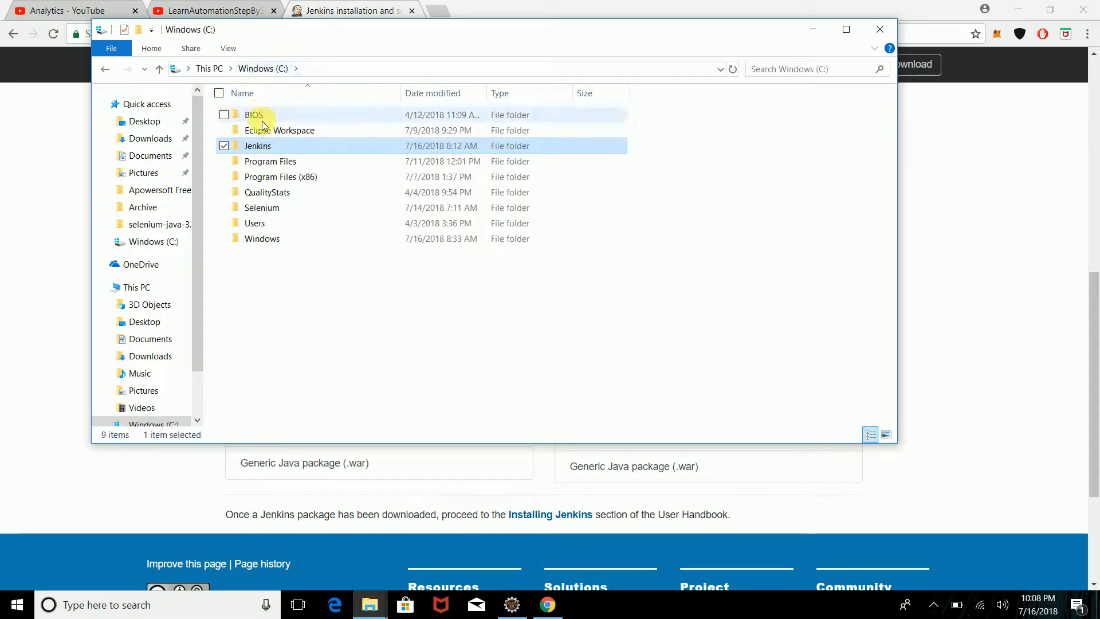
{"action": "double_click", "coordinate": [269, 150]}
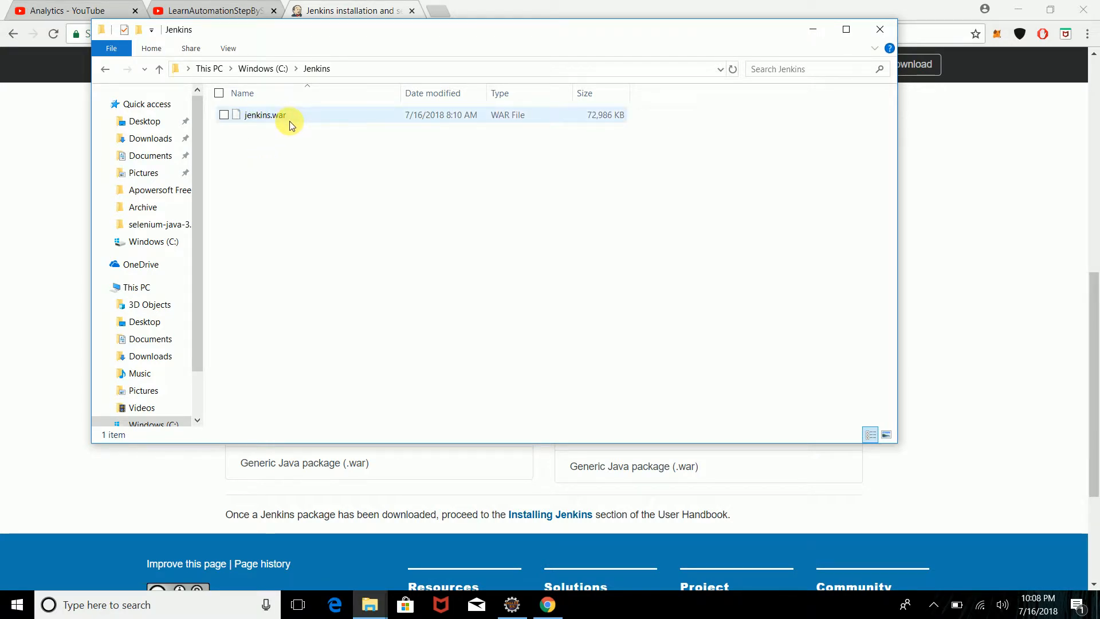
Step: Launch a Command Prompt window with Win+R and cmd, and reposition it
{"action": "key", "text": "super+r"}
{"action": "type", "text": "cm"}
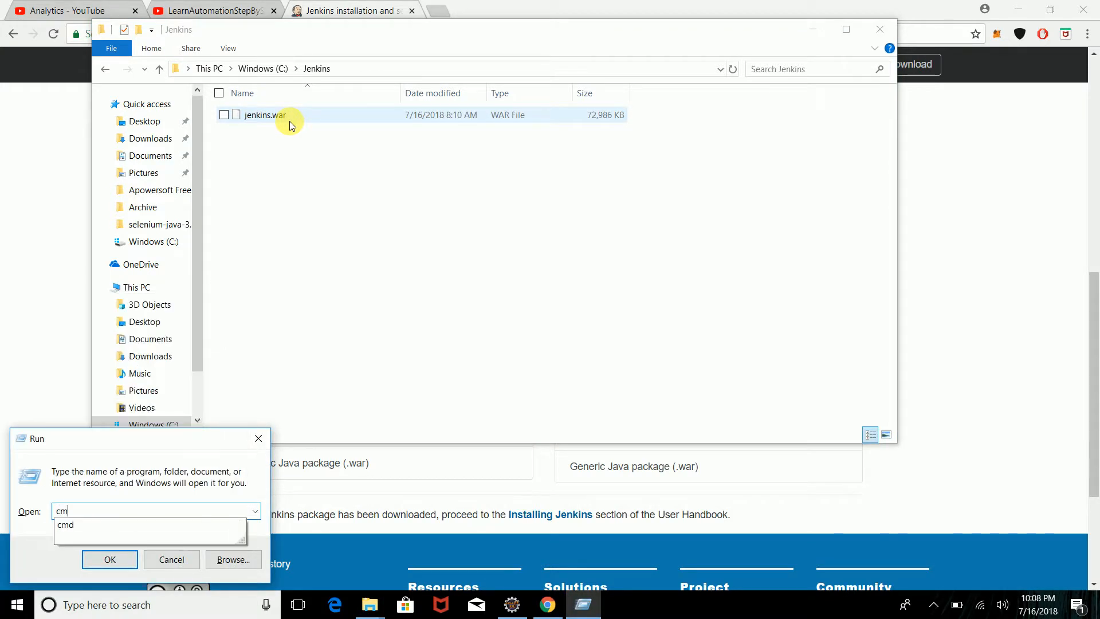
{"action": "type", "text": "d"}
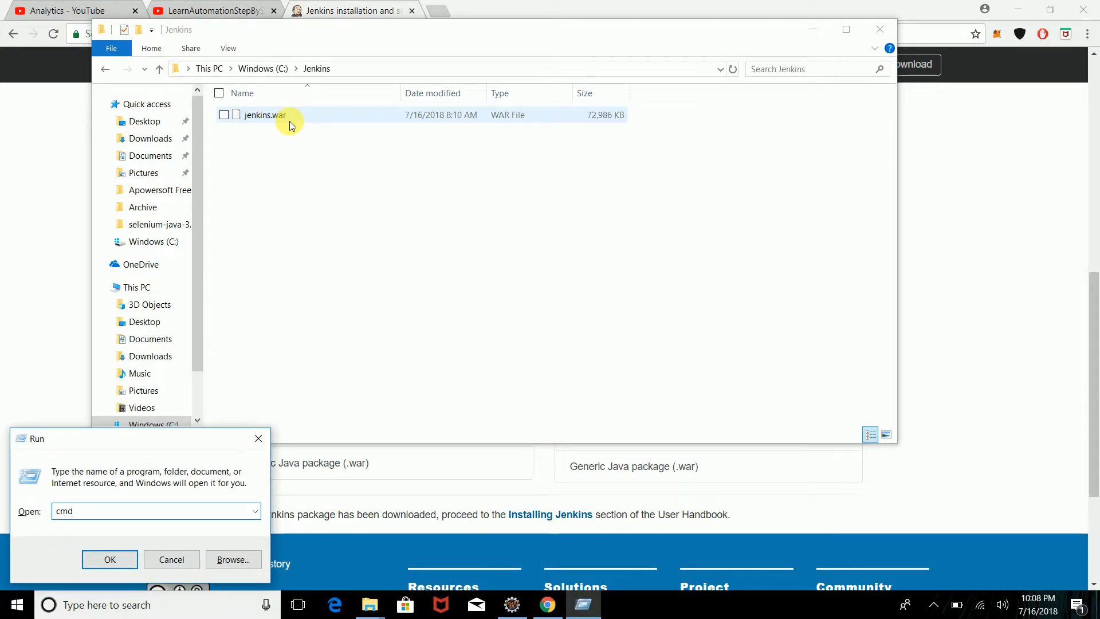
{"action": "key", "text": "Return"}
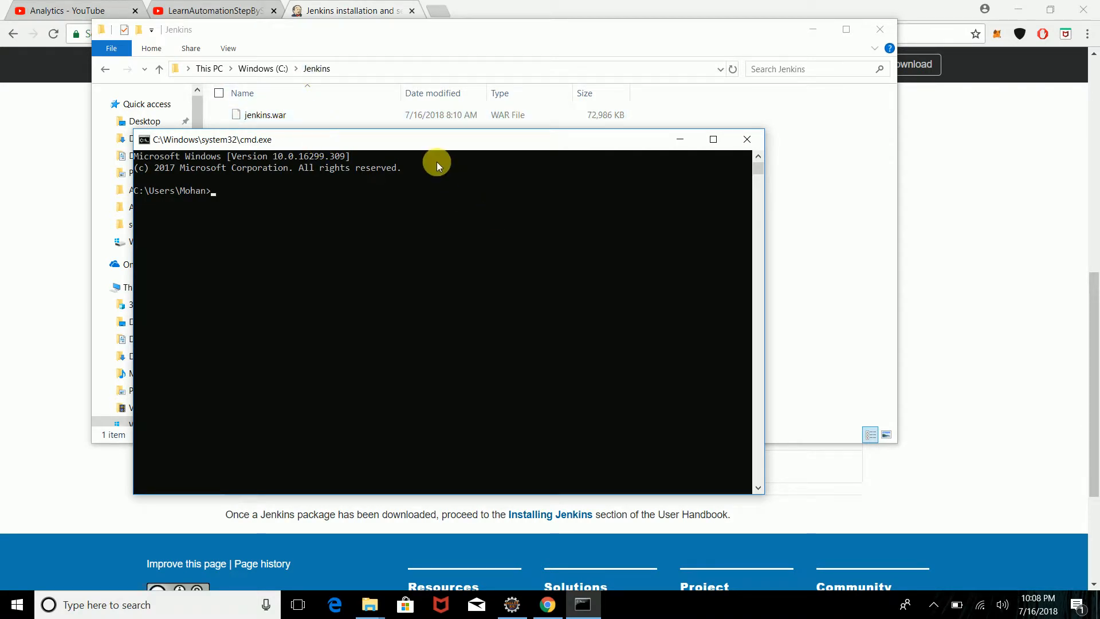
{"action": "left_click_drag", "start_coordinate": [438, 144], "coordinate": [504, 176]}
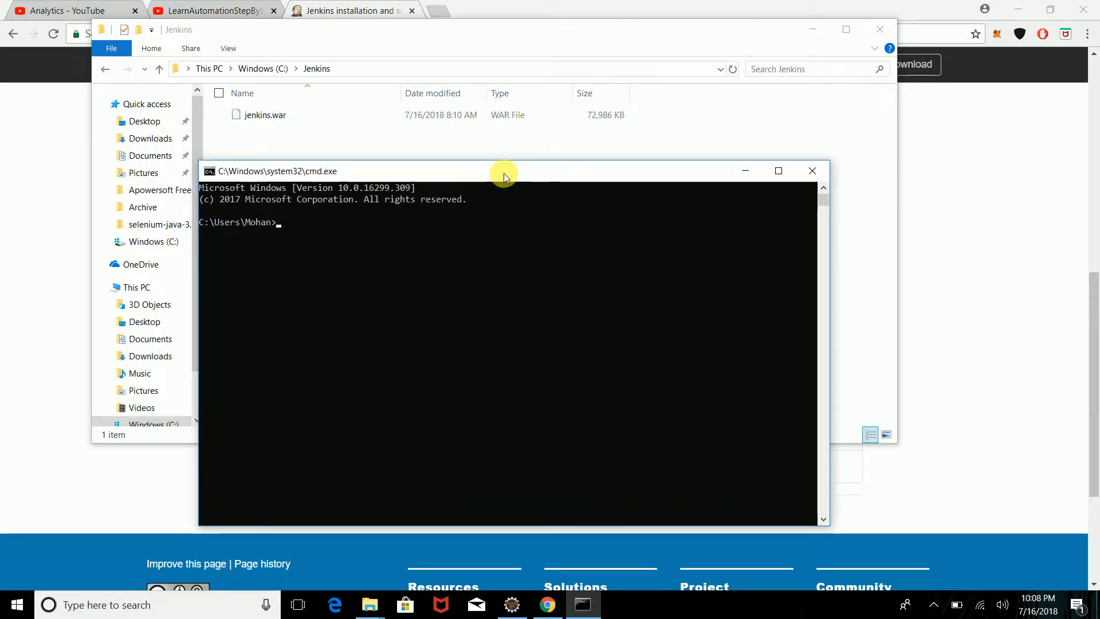
Step: Confirm with java -version that Java 1.8.0_171 is installed, then begin a java -jar command
{"action": "type", "text": "java"}
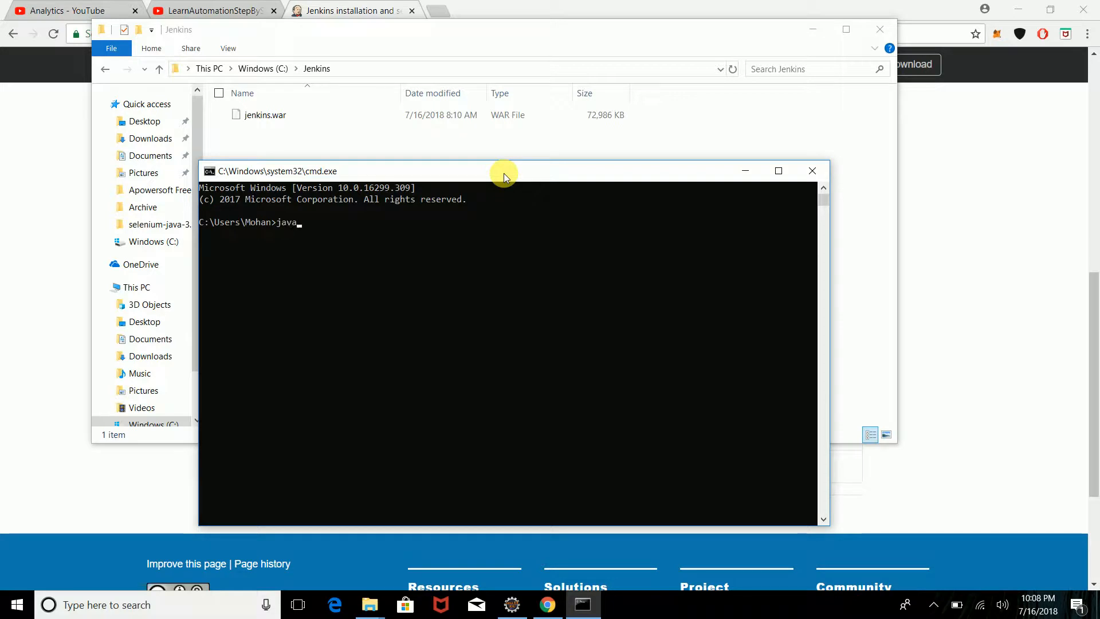
{"action": "type", "text": " -version"}
{"action": "key", "text": "Return"}
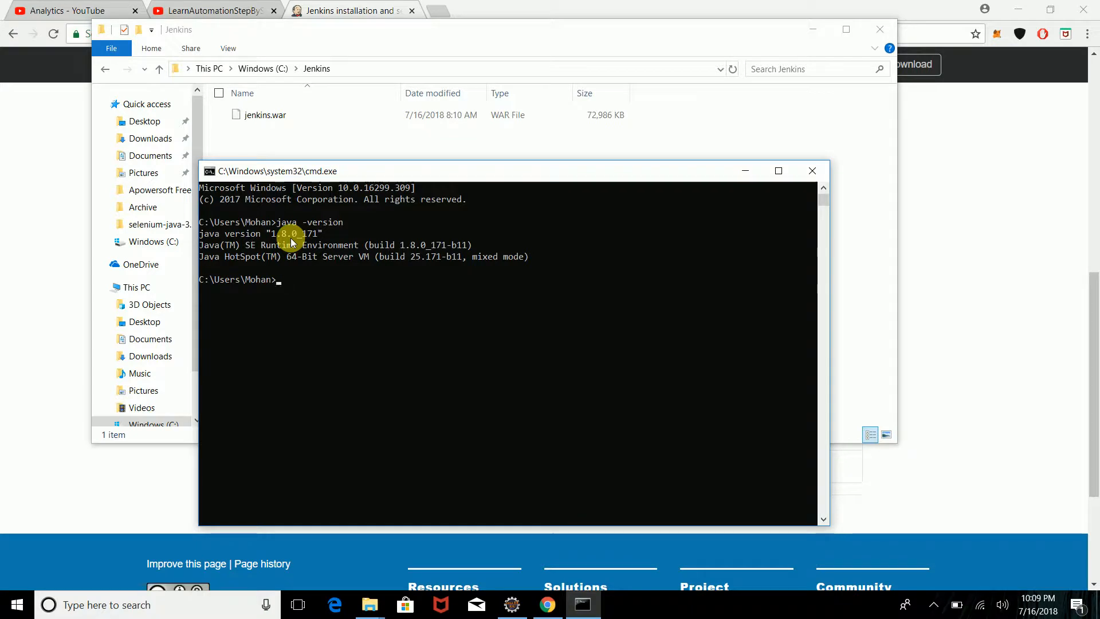
{"action": "type", "text": "java"}
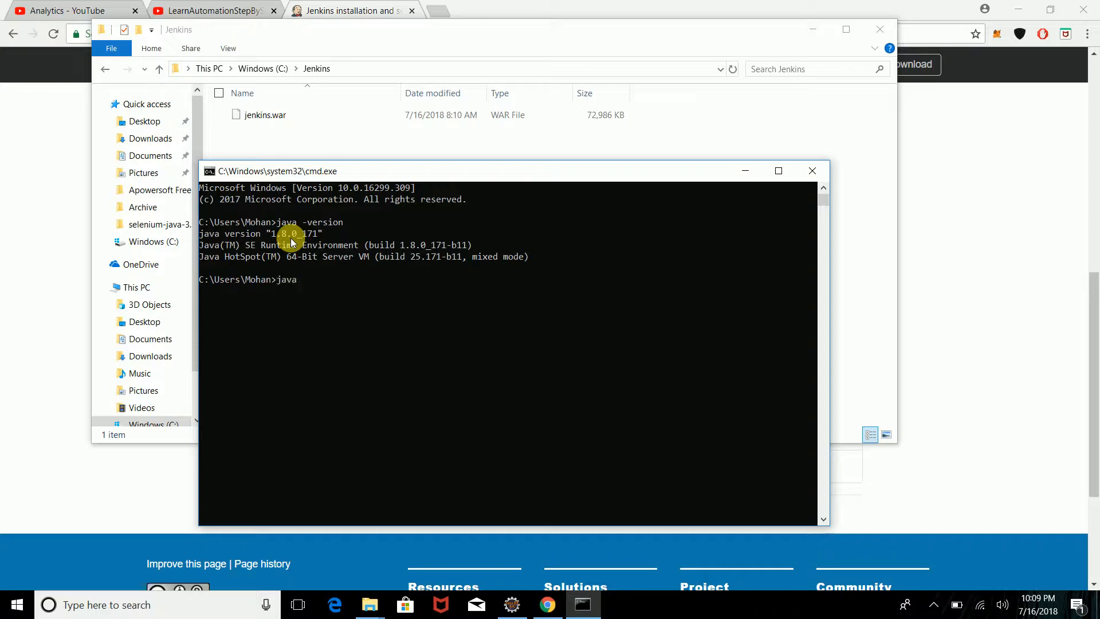
{"action": "type", "text": " -jar"}
Step: Complete and select the C:\Jenkins\jenkins.war path in Explorer's address bar
{"action": "left_click", "coordinate": [387, 73]}
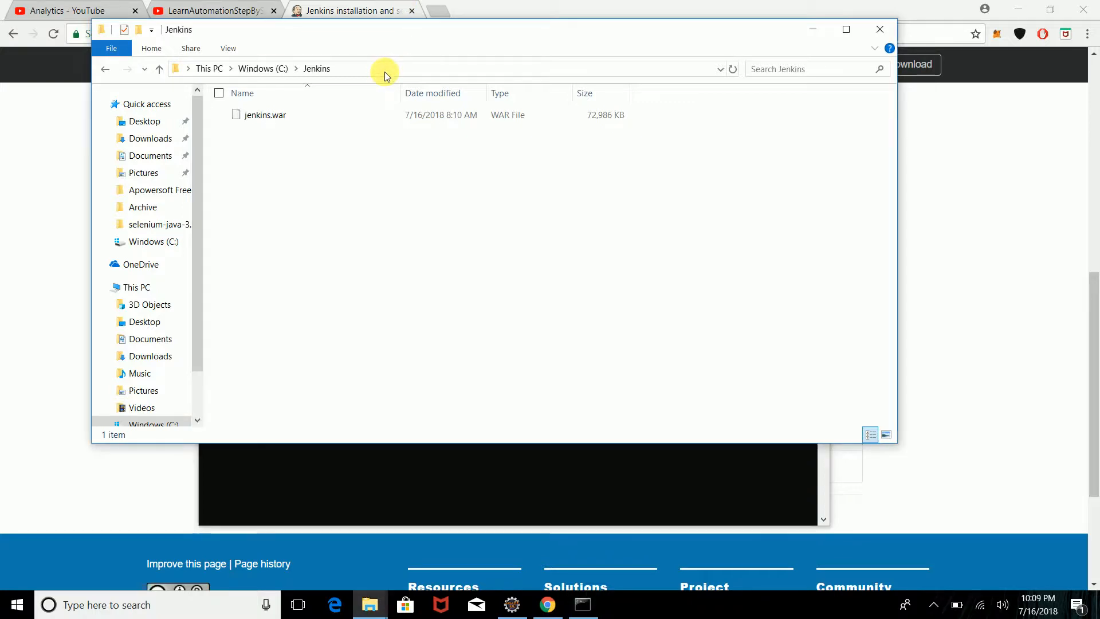
{"action": "left_click", "coordinate": [388, 74]}
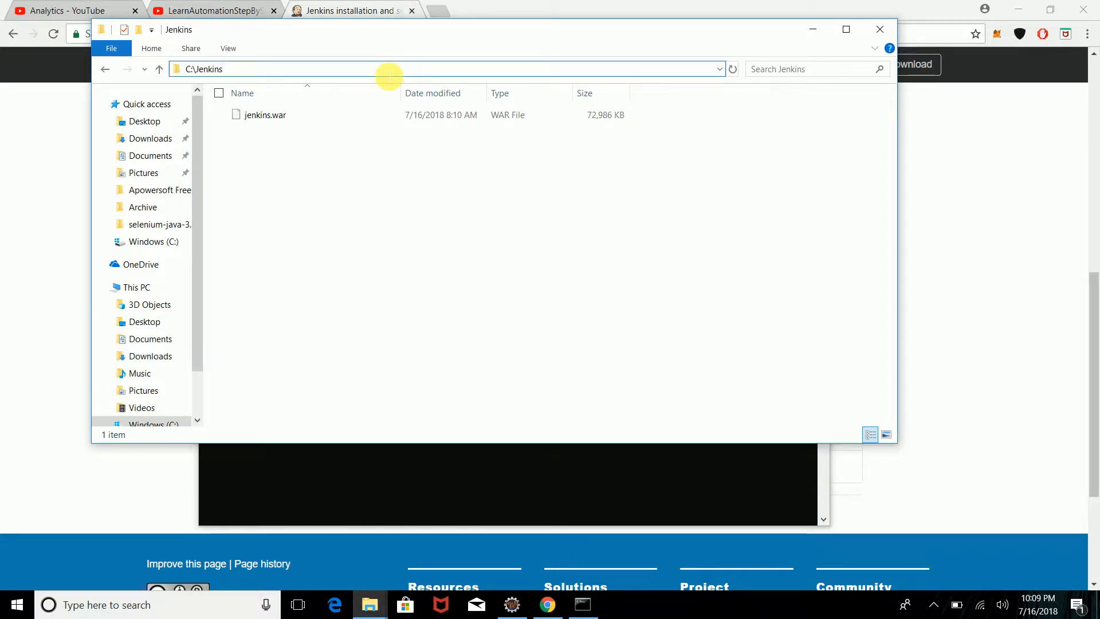
{"action": "type", "text": "\\"}
{"action": "key", "text": "Down"}
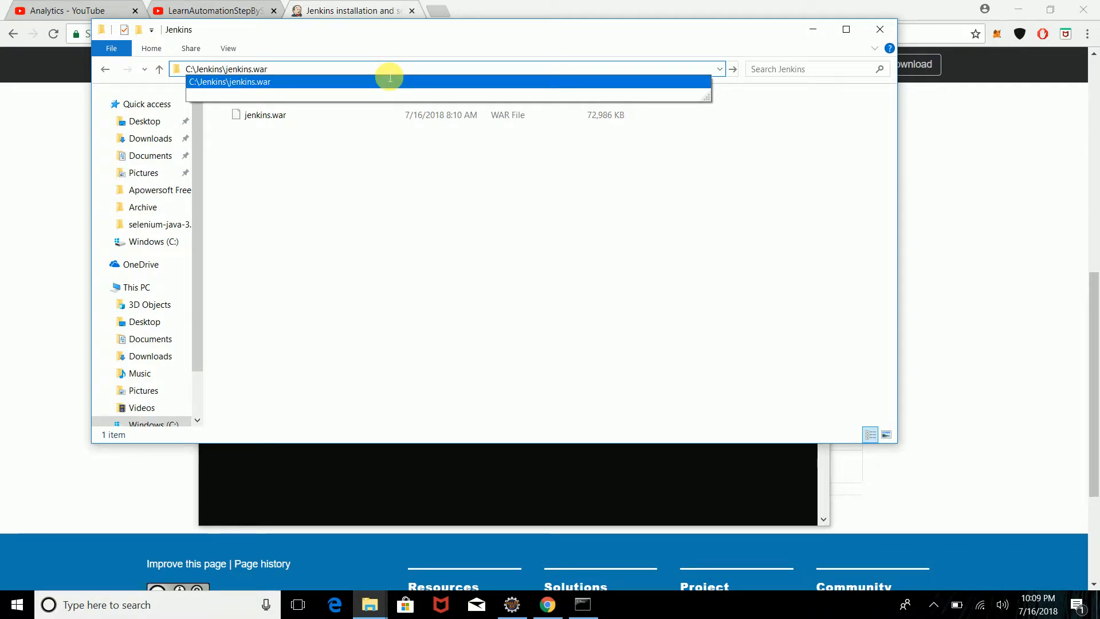
{"action": "key", "text": "Up"}
{"action": "key", "text": "Down"}
{"action": "key", "text": "shift+Left"}
{"action": "key", "text": "shift+Left"}
{"action": "key", "text": "shift+Left"}
{"action": "key", "text": "shift+Left"}
{"action": "key", "text": "shift+Left"}
{"action": "key", "text": "shift+Left"}
{"action": "key", "text": "shift+Left"}
{"action": "key", "text": "shift+Left"}
{"action": "key", "text": "shift+Left"}
{"action": "key", "text": "shift+Left"}
{"action": "key", "text": "shift+Left"}
{"action": "key", "text": "shift+Left"}
{"action": "key", "text": "shift+Left"}
{"action": "key", "text": "shift+Left"}
{"action": "key", "text": "shift+Left"}
{"action": "key", "text": "shift+Left"}
{"action": "key", "text": "shift+Left"}
{"action": "key", "text": "shift+Left"}
{"action": "key", "text": "shift+Left"}
{"action": "key", "text": "shift+Left"}
{"action": "key", "text": "ctrl+c"}
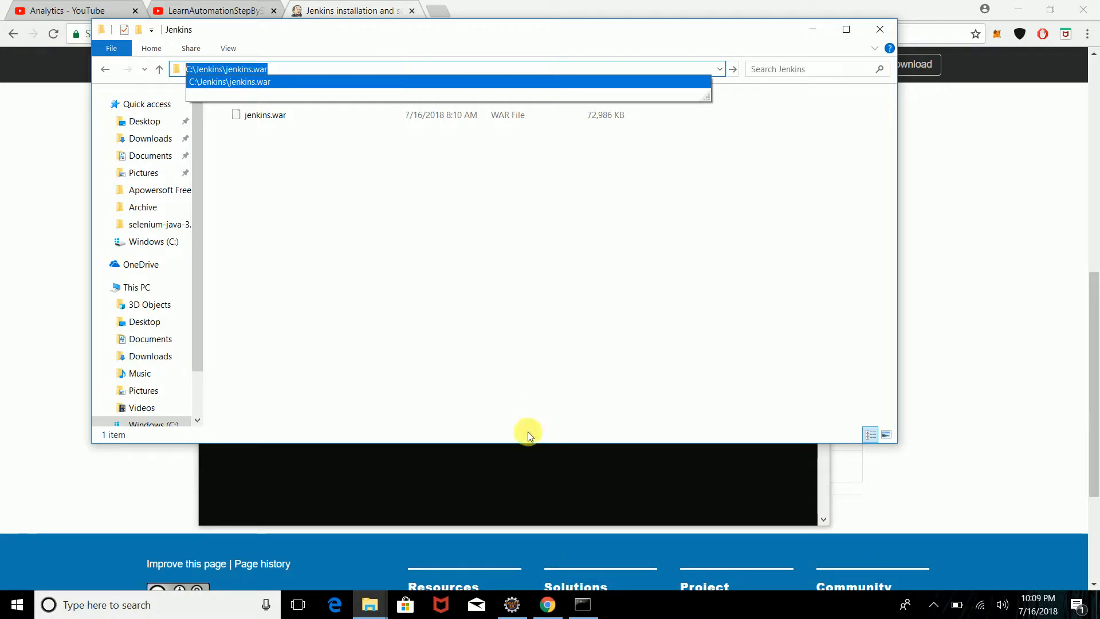
Step: Run java -jar C:\Jenkins\jenkins.war in Command Prompt to start Jenkins
{"action": "key", "text": "alt+Tab"}
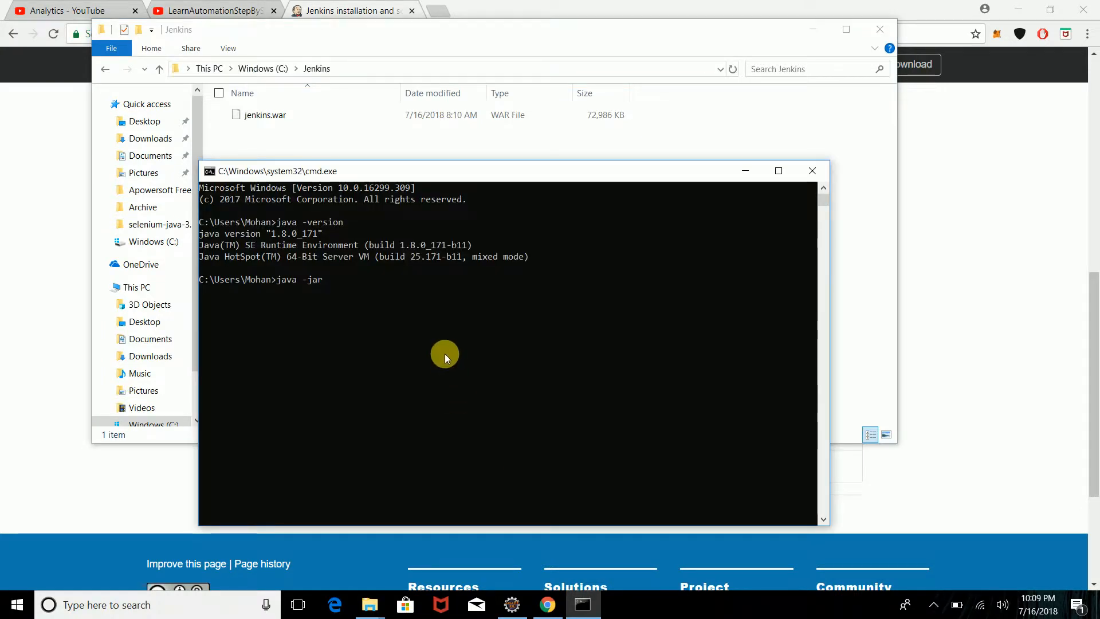
{"action": "key", "text": "ctrl+v"}
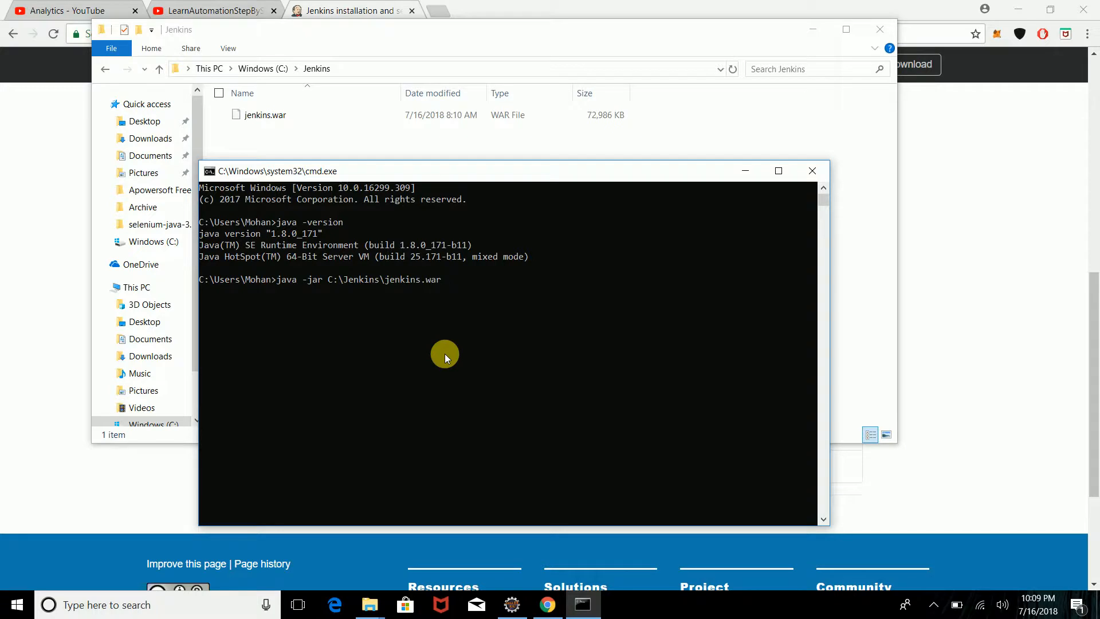
{"action": "key", "text": "Return"}
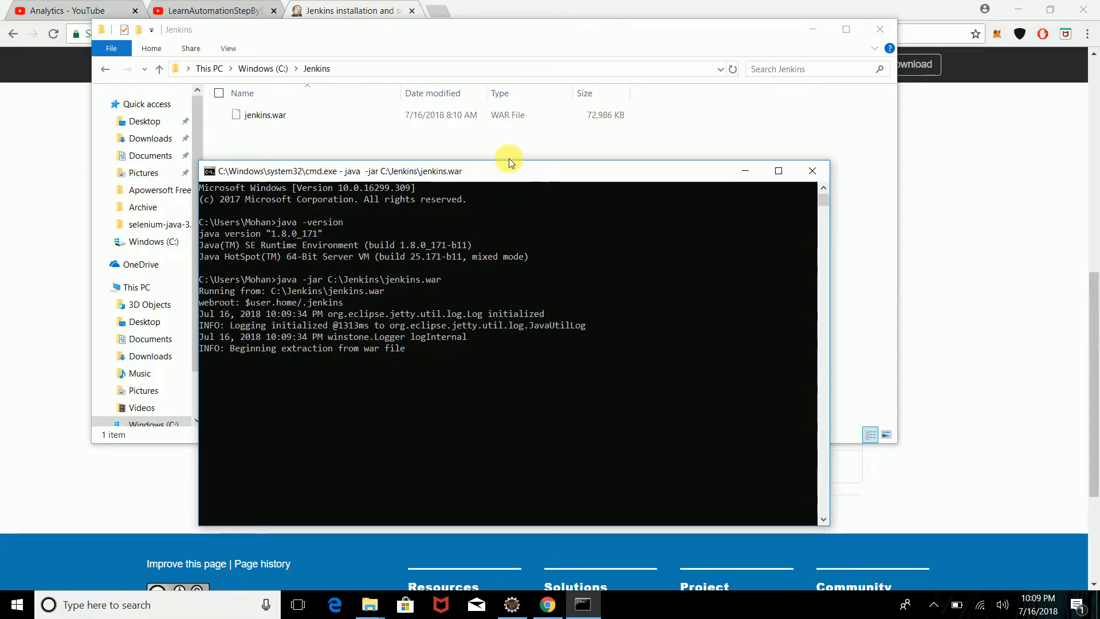
Step: Find the initialAdminPassword file path in the Jenkins startup log and copy it
{"action": "left_click_drag", "start_coordinate": [509, 176], "coordinate": [506, 109]}
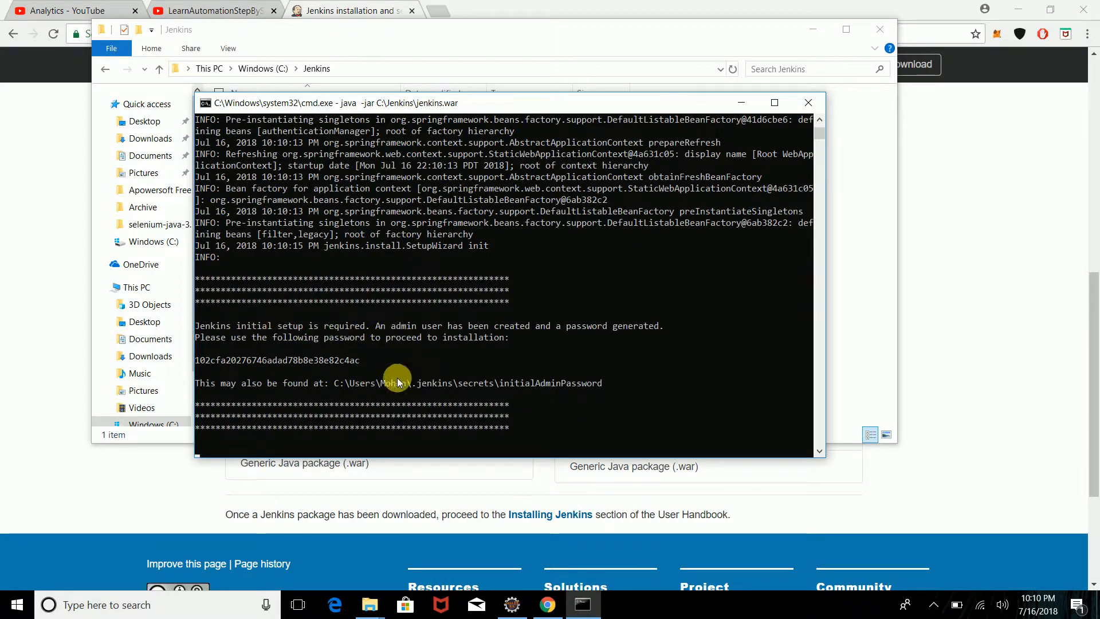
{"action": "left_click_drag", "start_coordinate": [336, 390], "coordinate": [472, 491]}
{"action": "key", "text": "Return"}
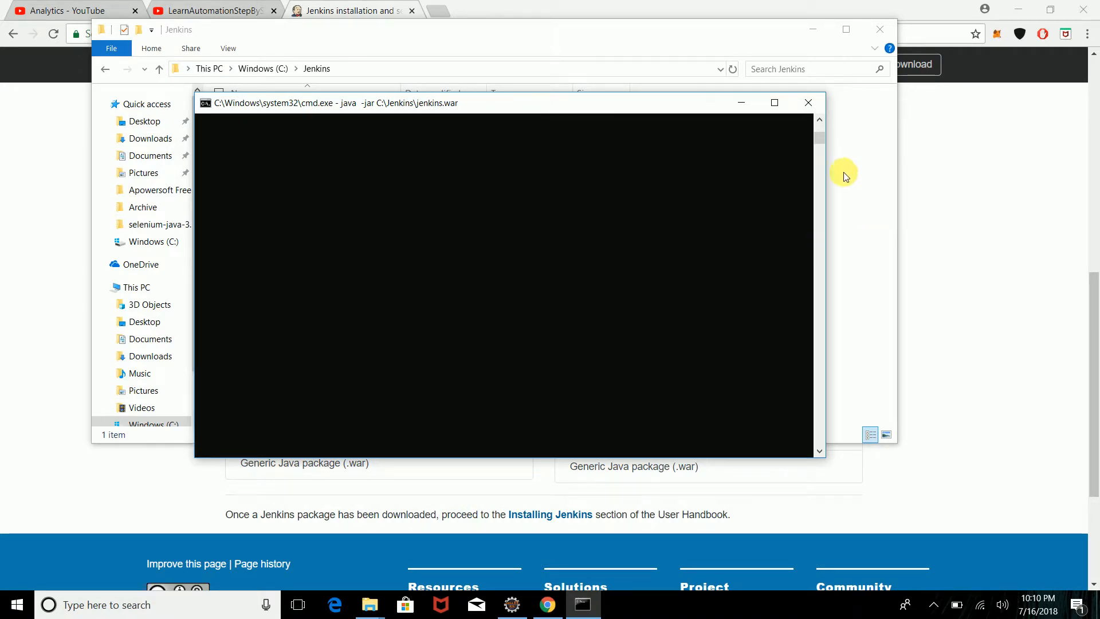
{"action": "mouse_move", "coordinate": [822, 140]}
{"action": "left_mouse_down"}
{"action": "mouse_move", "coordinate": [822, 116]}
{"action": "mouse_move", "coordinate": [823, 135]}
{"action": "left_mouse_up"}
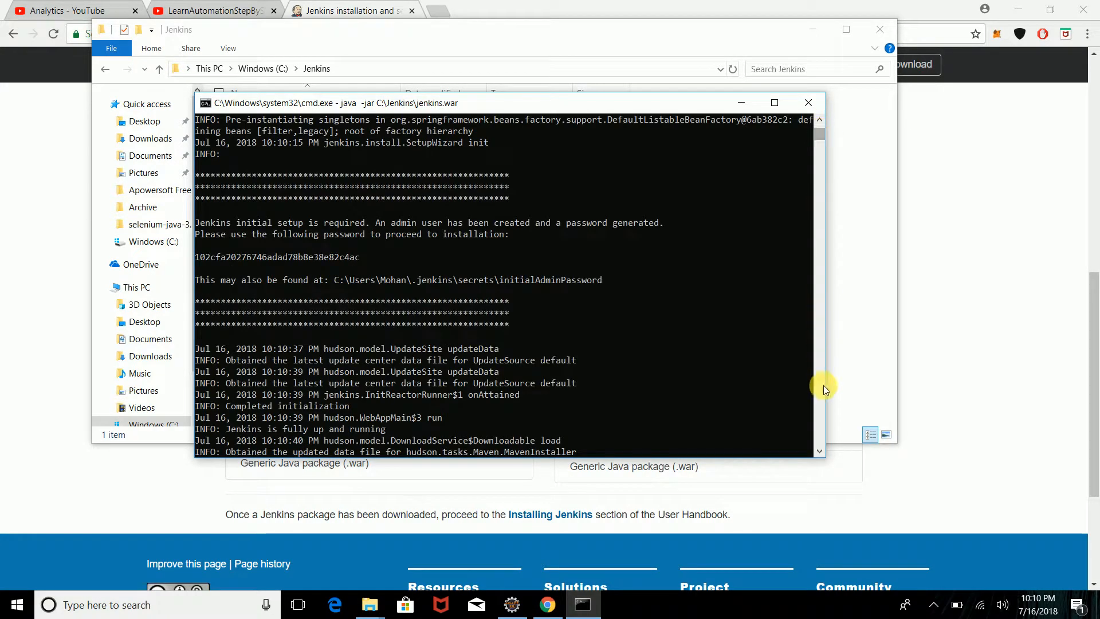
{"action": "left_click", "coordinate": [819, 452]}
{"action": "scroll", "coordinate": [820, 452], "scroll_direction": "down", "scroll_amount": 5}
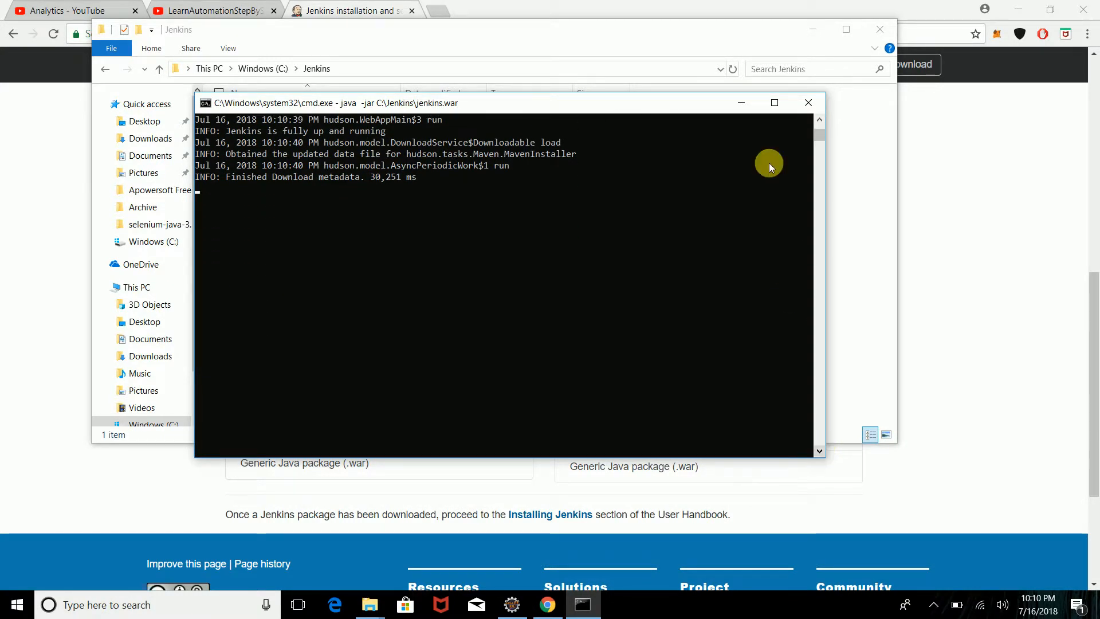
{"action": "left_click", "coordinate": [820, 122]}
{"action": "scroll", "coordinate": [820, 121], "scroll_direction": "up", "scroll_amount": 7}
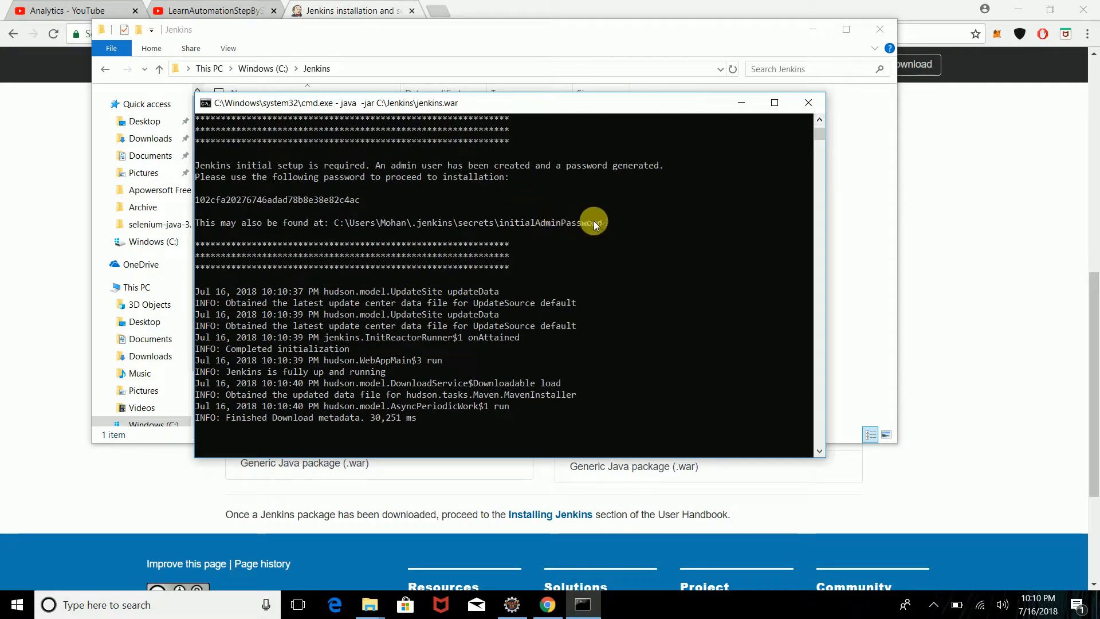
{"action": "left_click_drag", "start_coordinate": [600, 225], "coordinate": [340, 230]}
{"action": "key", "text": "ctrl+c"}
{"action": "right_click", "coordinate": [340, 230]}
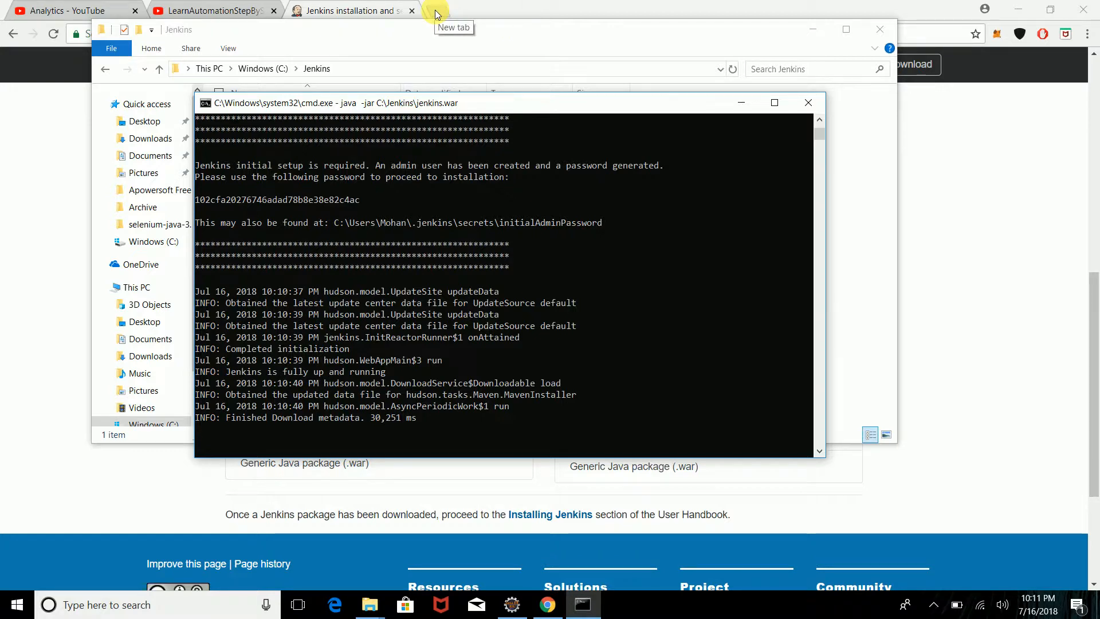
Step: Open the copied initialAdminPassword file in Notepad and select the administrator password
{"action": "key", "text": "super+r"}
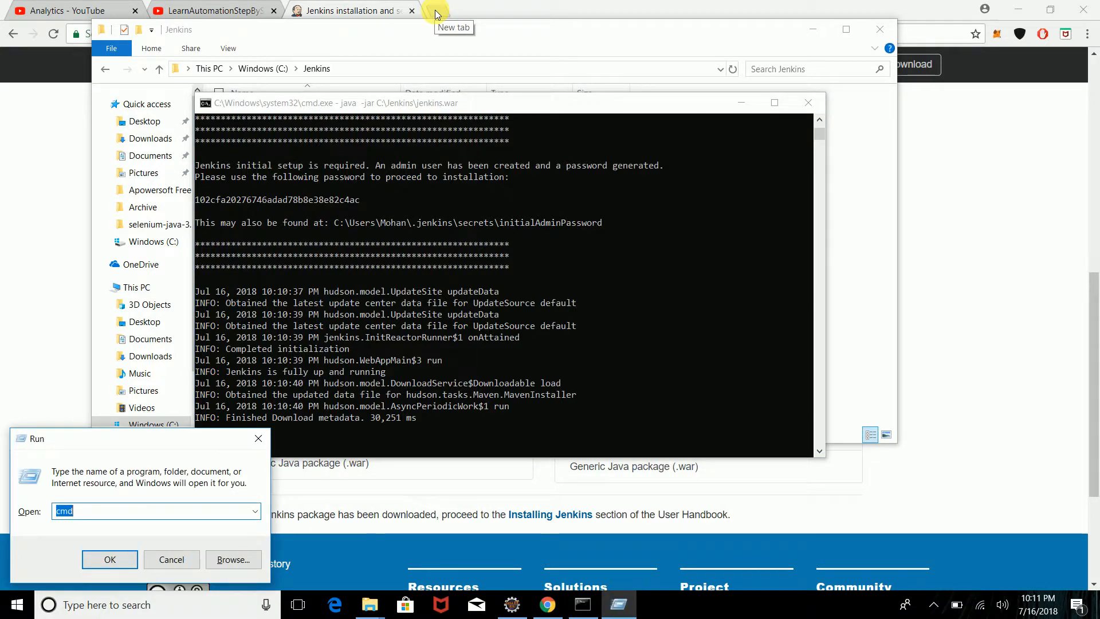
{"action": "key", "text": "ctrl+v"}
{"action": "key", "text": "Return"}
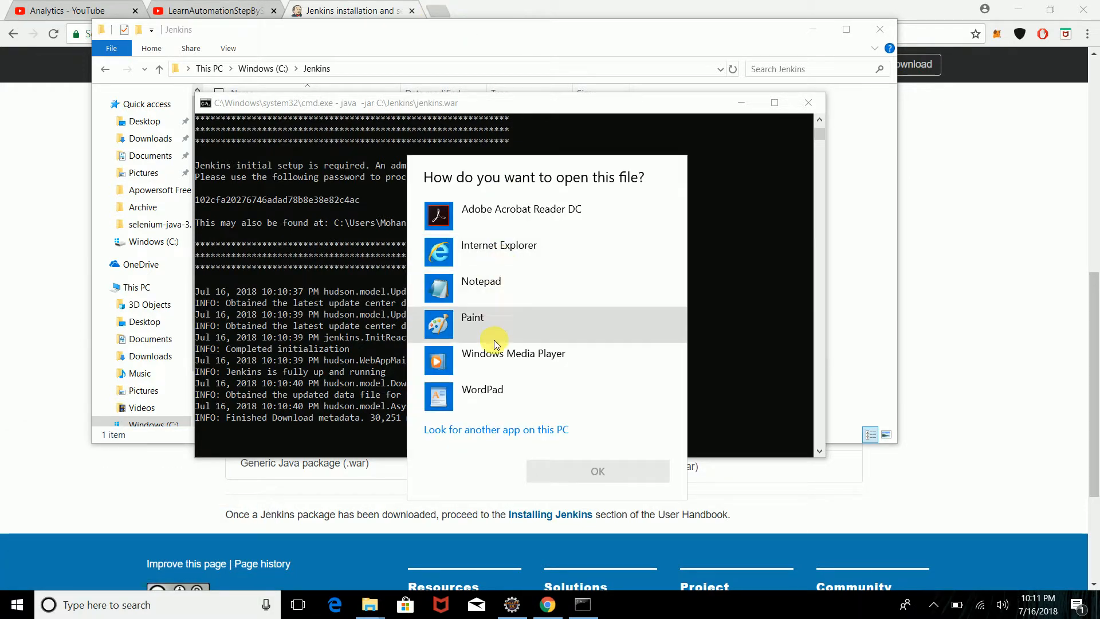
{"action": "left_click", "coordinate": [496, 293]}
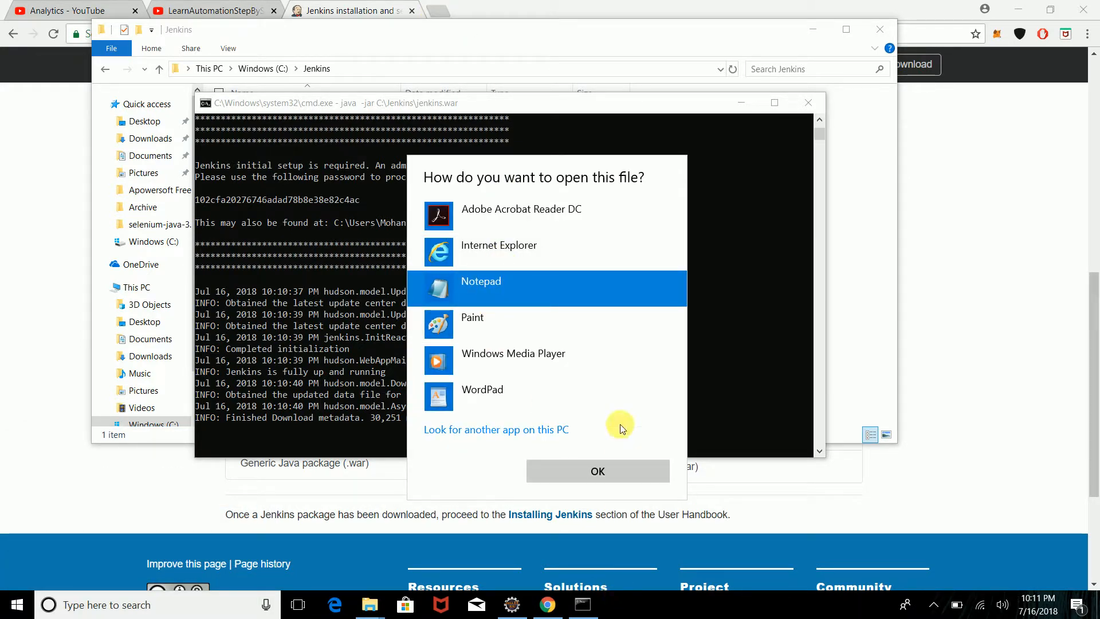
{"action": "left_click", "coordinate": [617, 476]}
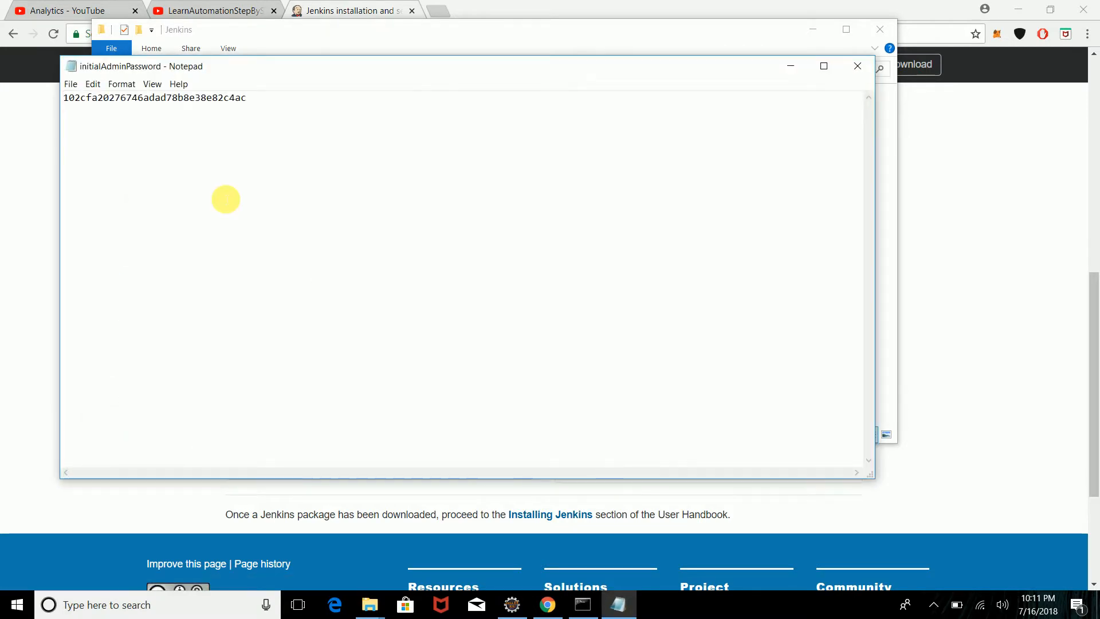
{"action": "double_click", "coordinate": [220, 98]}
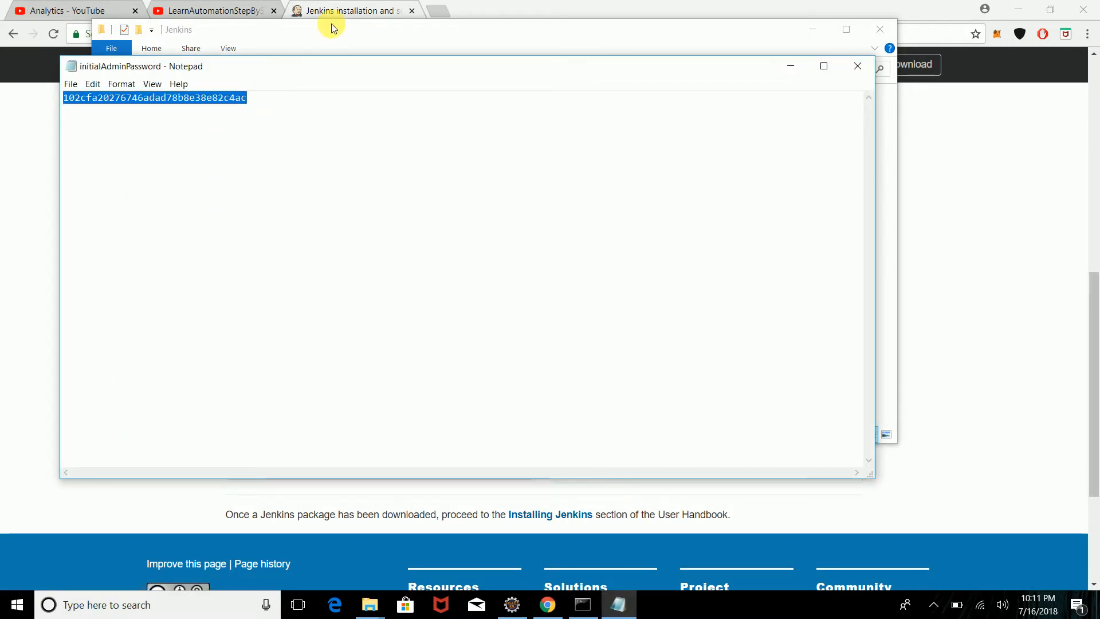
{"action": "left_click", "coordinate": [437, 8]}
{"action": "left_click", "coordinate": [437, 13]}
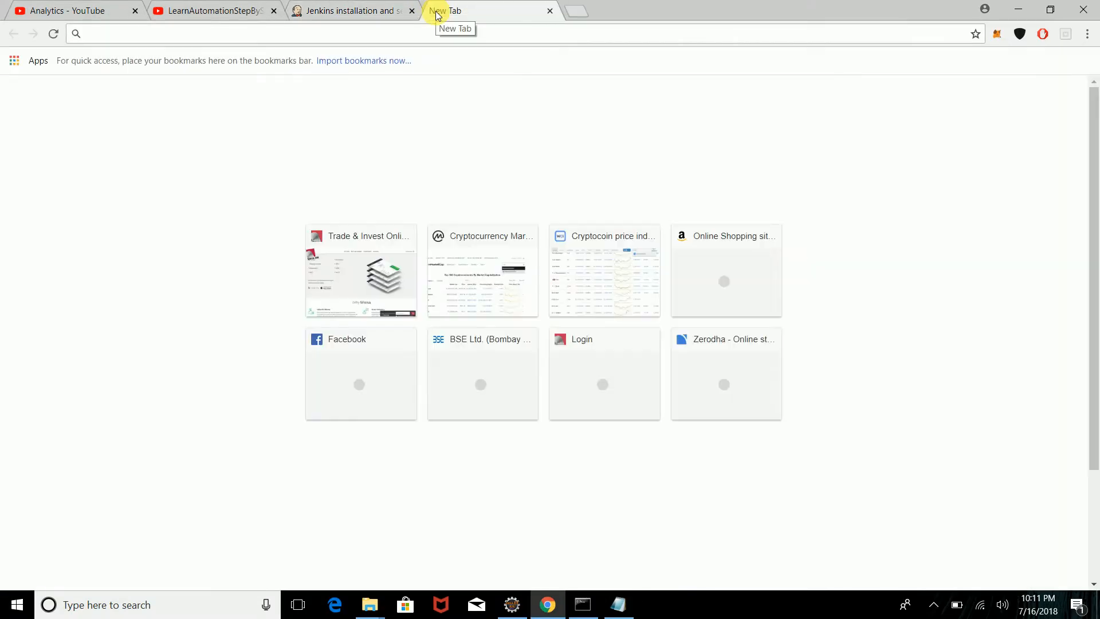
{"action": "type", "text": "http"}
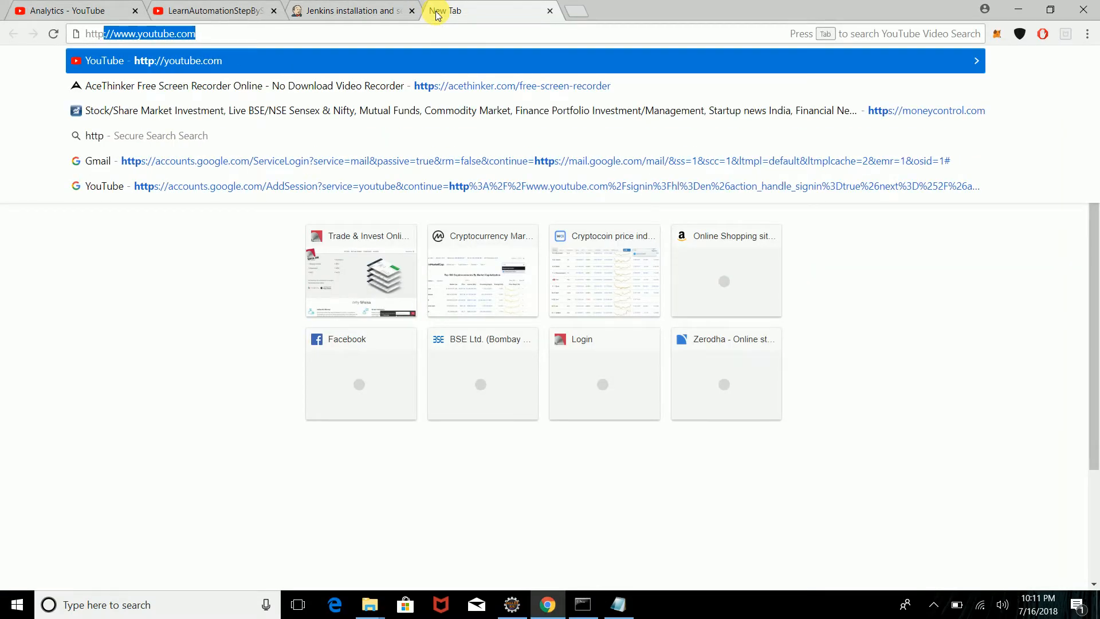
{"action": "type", "text": "://"}
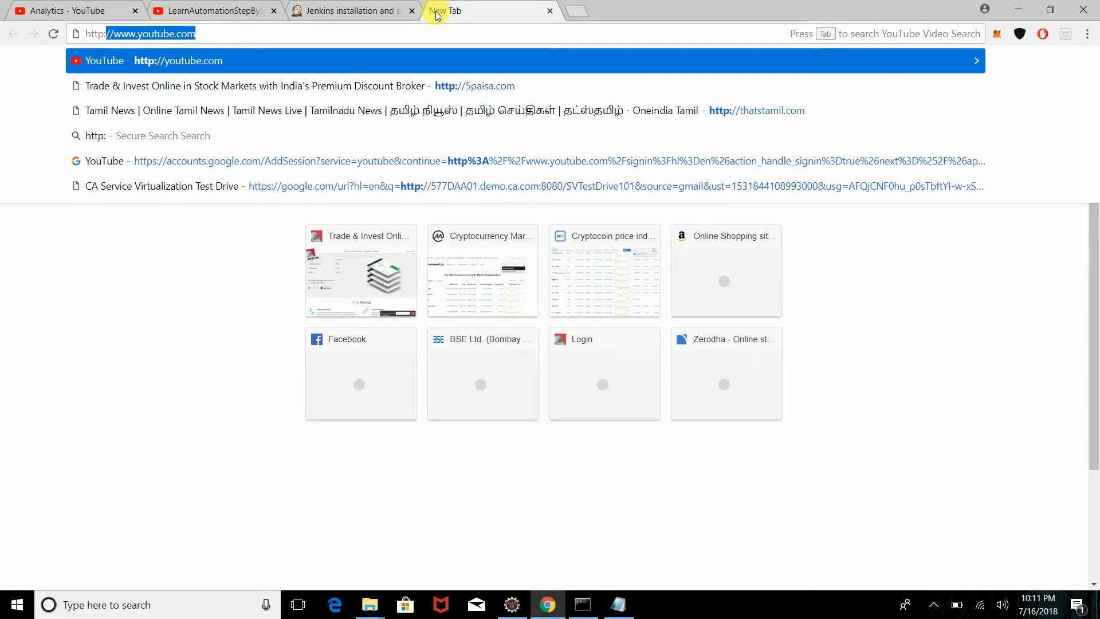
{"action": "type", "text": "local"}
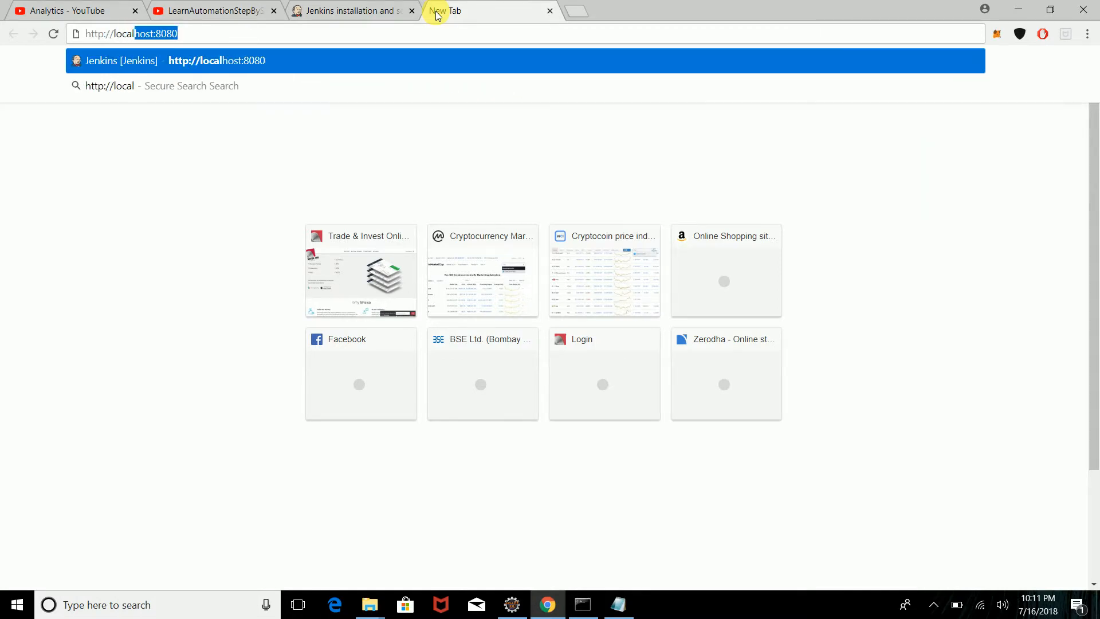
{"action": "key", "text": "End"}
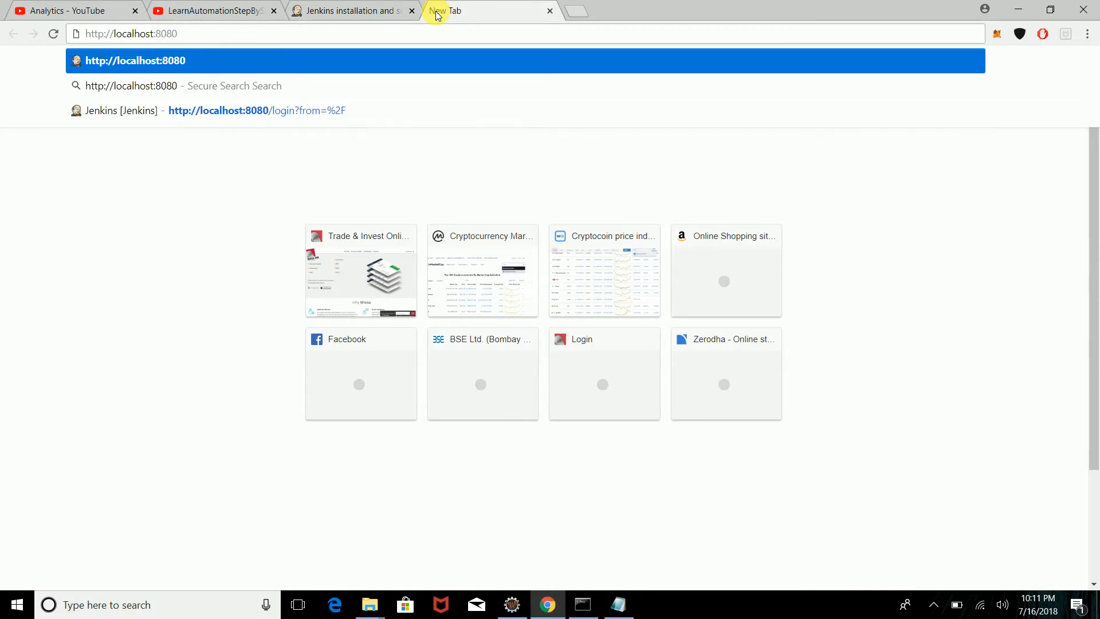
{"action": "key", "text": "Return"}
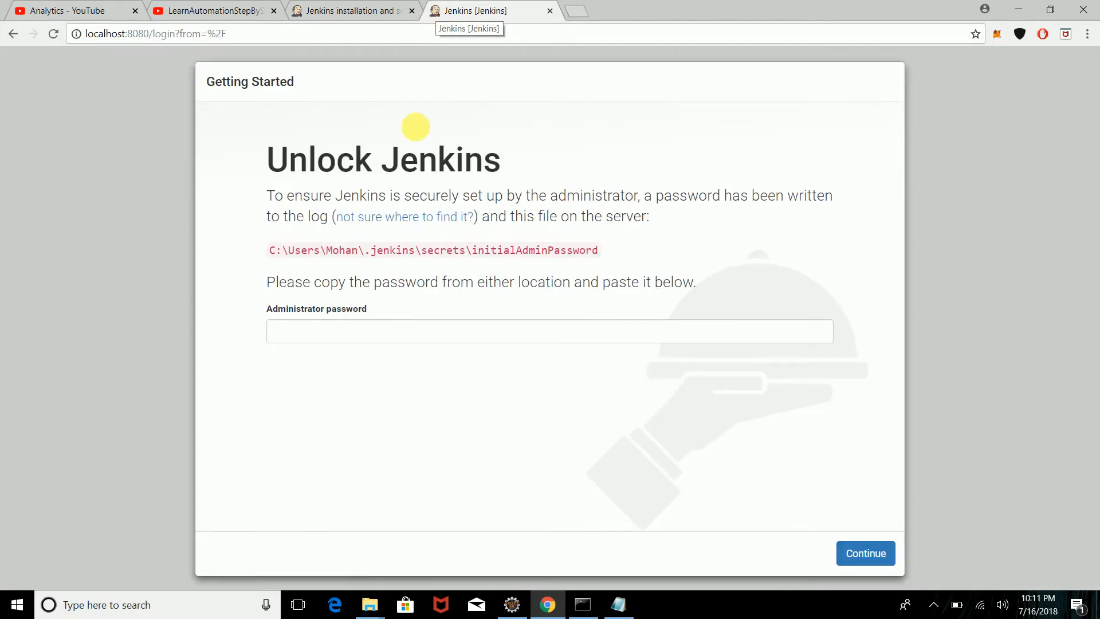
Step: Paste the administrator password, continue, and decline Chrome's offer to save it
{"action": "left_click", "coordinate": [416, 337]}
{"action": "key", "text": "ctrl+v"}
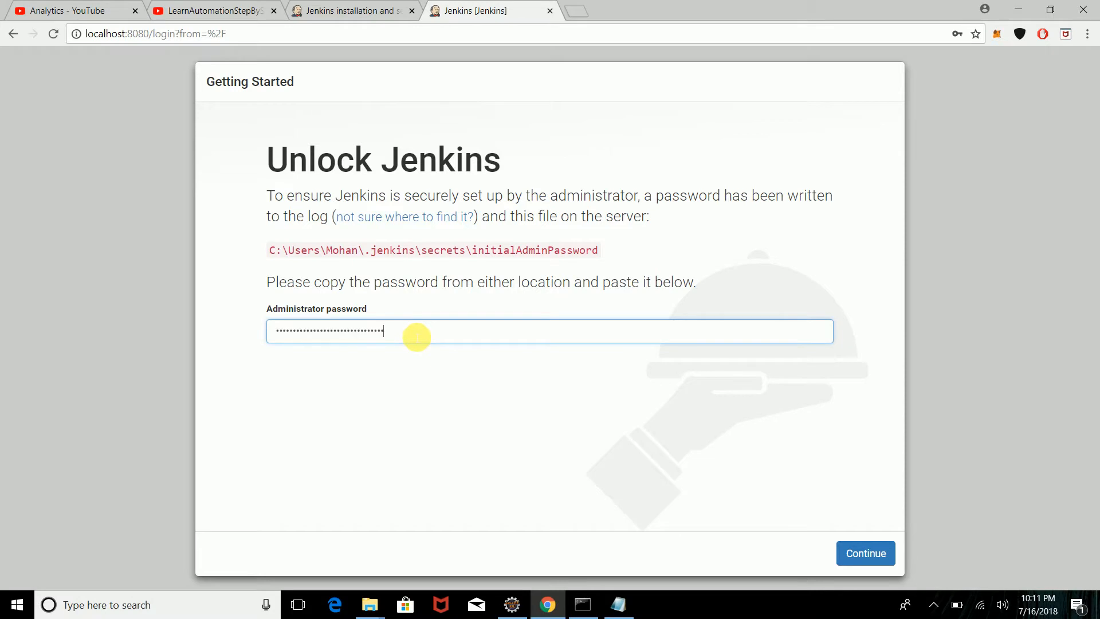
{"action": "left_click", "coordinate": [864, 555]}
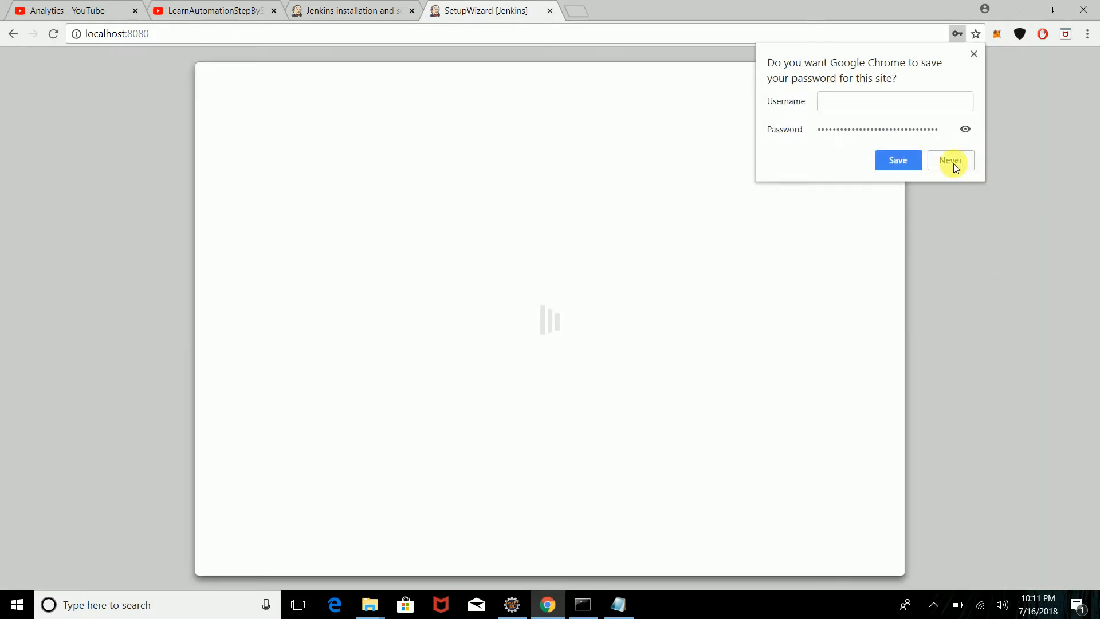
{"action": "left_click", "coordinate": [946, 163]}
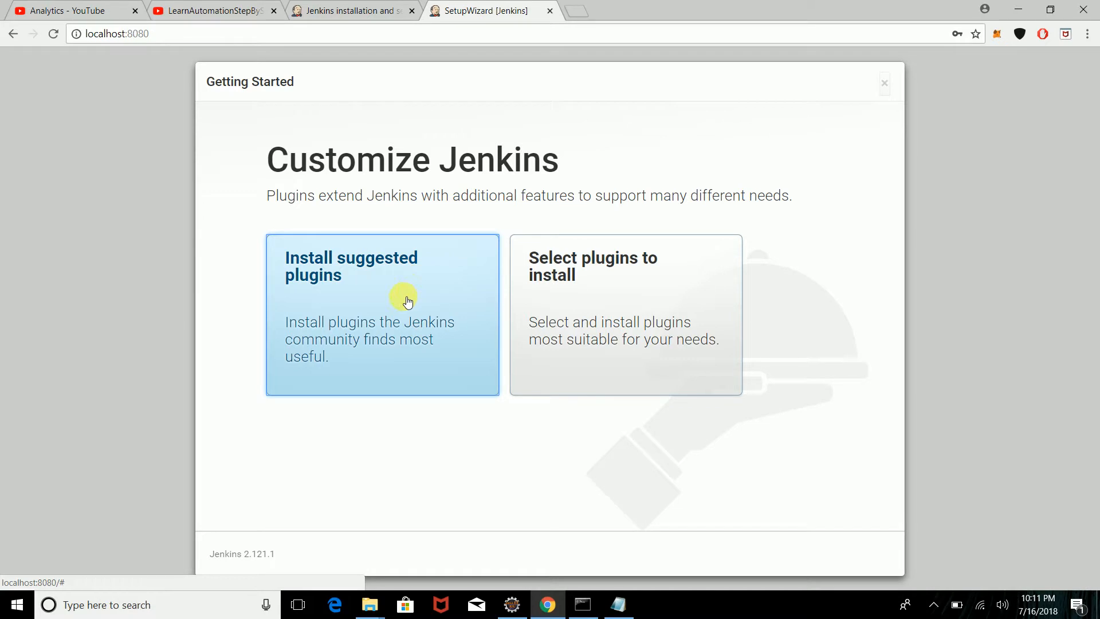
Step: Review the 20 preselected suggested plugins in the selection list and install them
{"action": "left_click", "coordinate": [623, 298]}
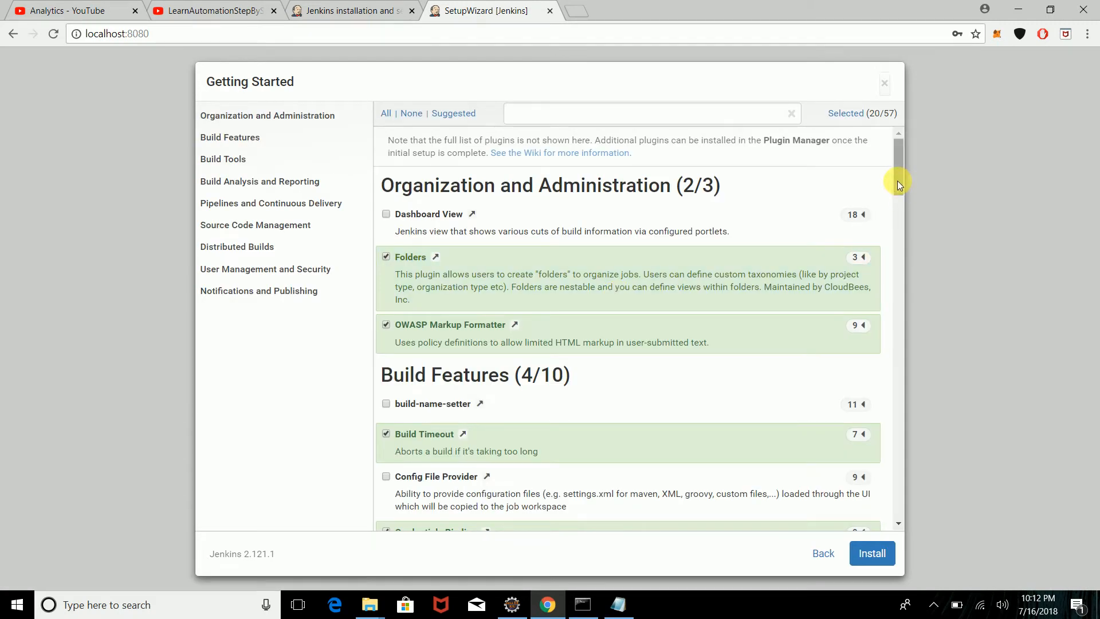
{"action": "left_click_drag", "start_coordinate": [897, 181], "coordinate": [889, 485]}
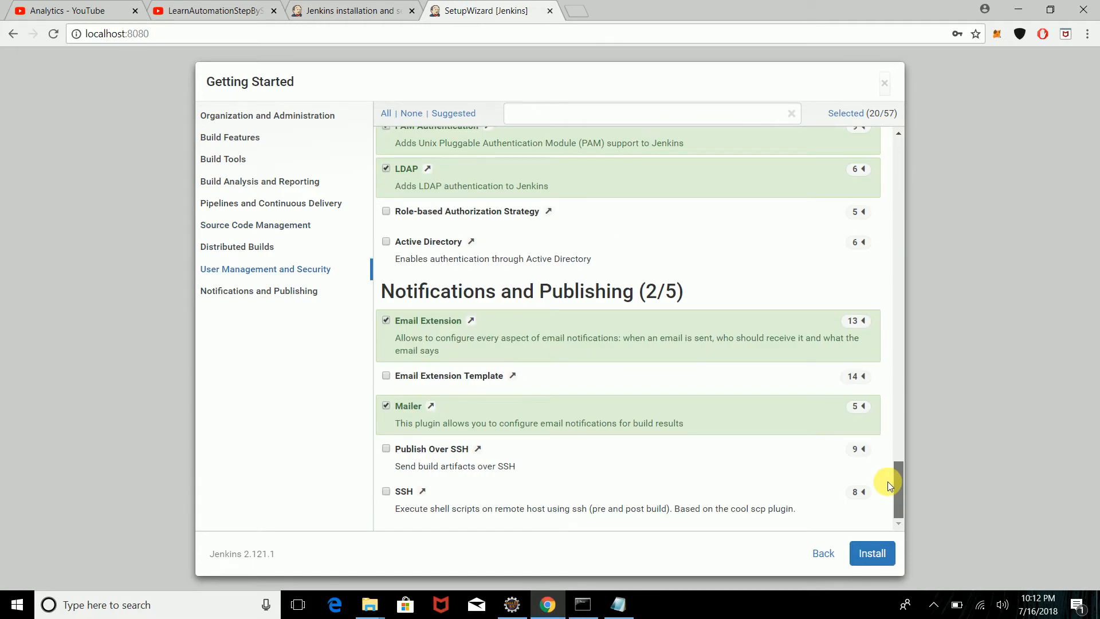
{"action": "left_click", "coordinate": [872, 553]}
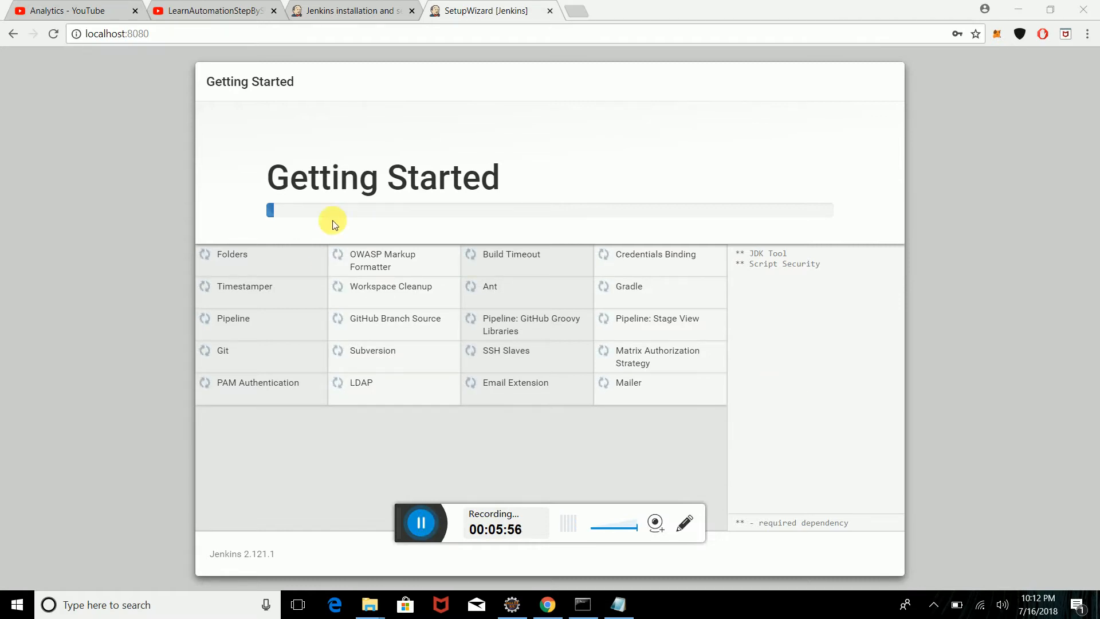
Step: Wait for plugin installation to finish and for the Create First Admin User form to load
{"action": "left_click", "coordinate": [418, 523]}
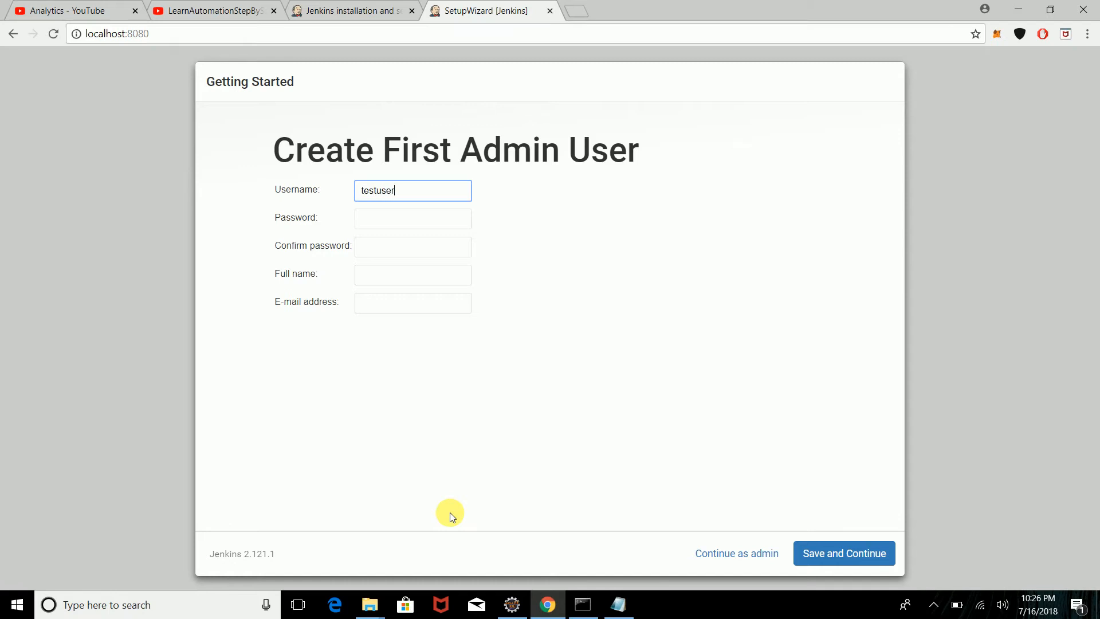
Step: Enter the admin password, its confirmation, full name and suggested e-mail address, then save the user
{"action": "key", "text": "Tab"}
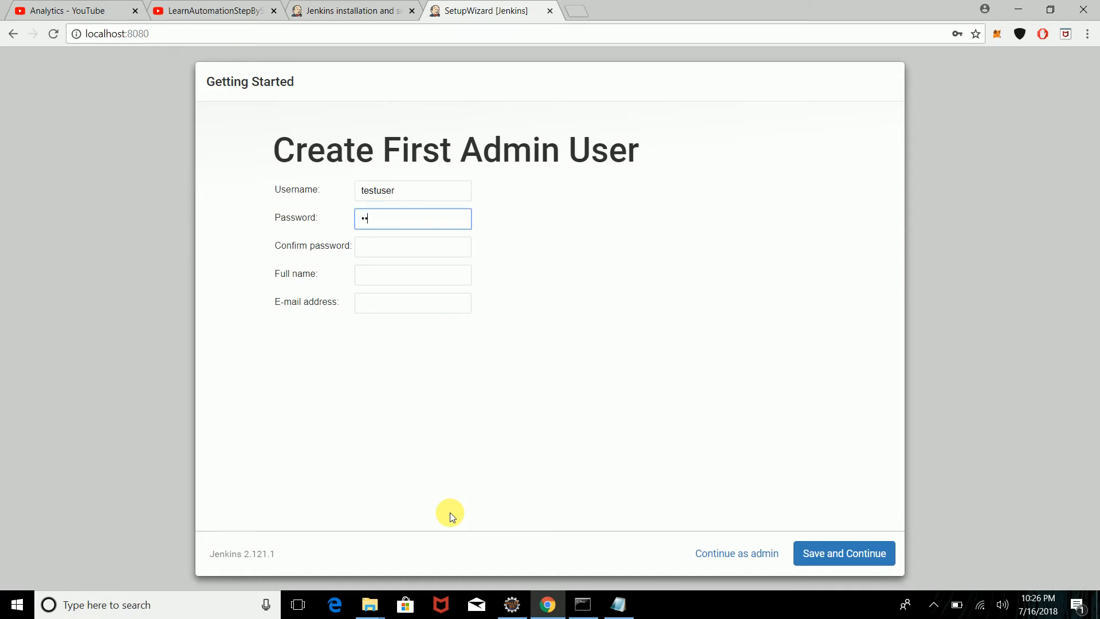
{"action": "type", "text": "testuser"}
{"action": "key", "text": "Tab"}
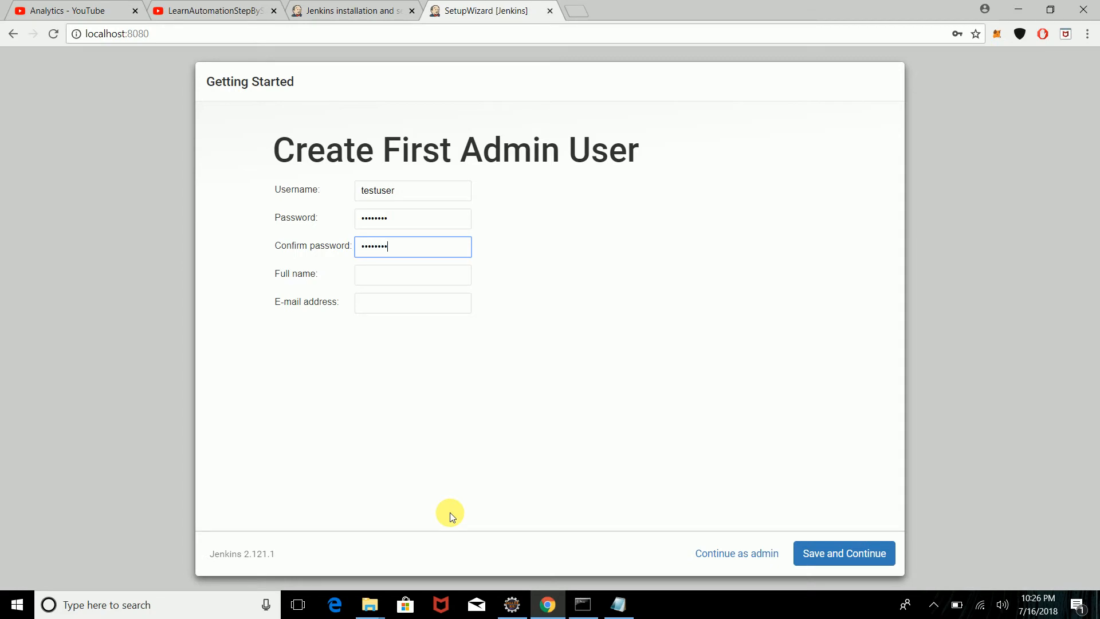
{"action": "key", "text": "Tab"}
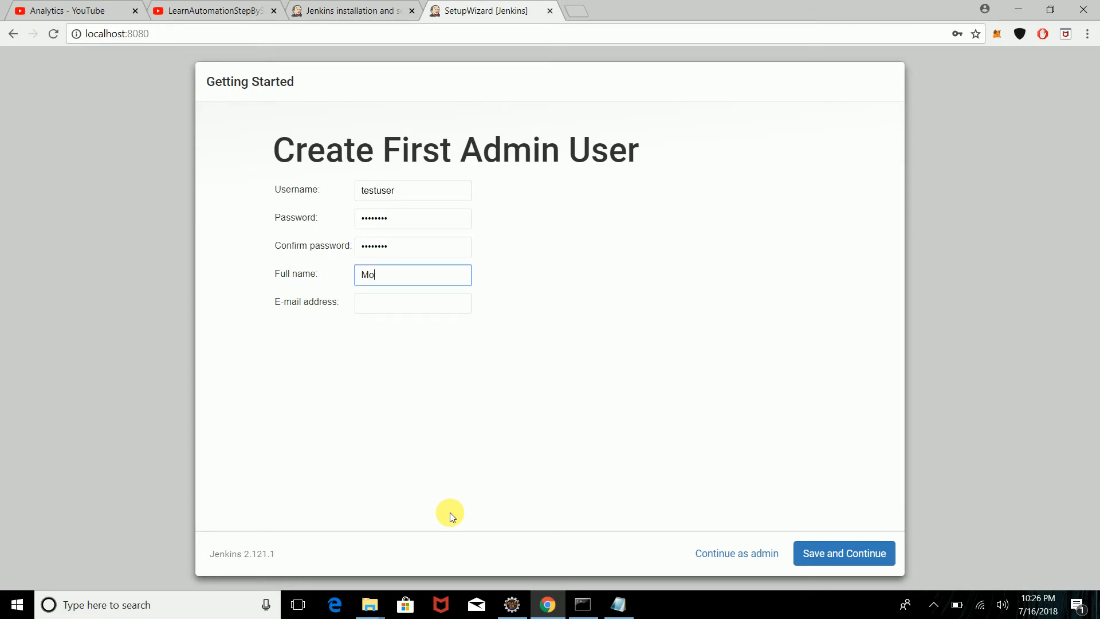
{"action": "key", "text": "Tab"}
{"action": "type", "text": "mo"}
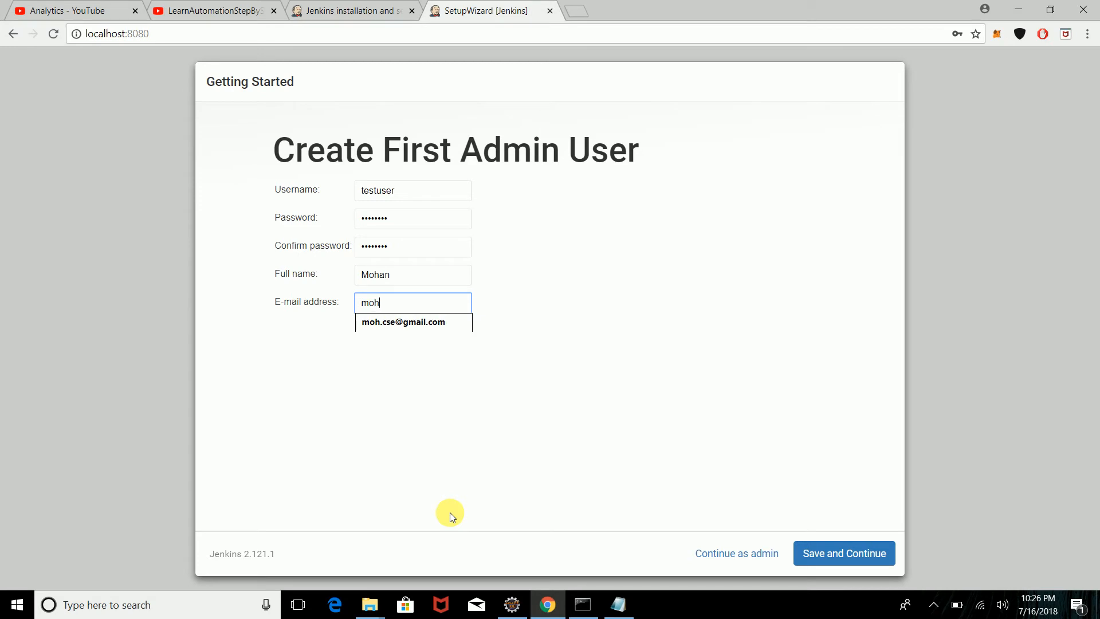
{"action": "key", "text": "Down"}
{"action": "key", "text": "Tab"}
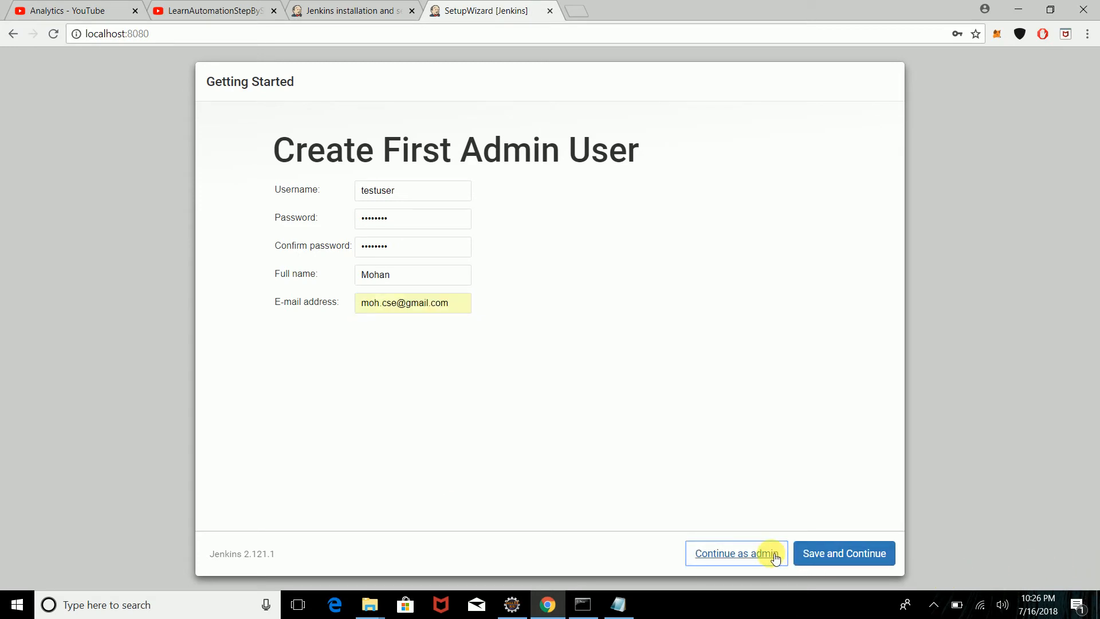
{"action": "left_click", "coordinate": [850, 561]}
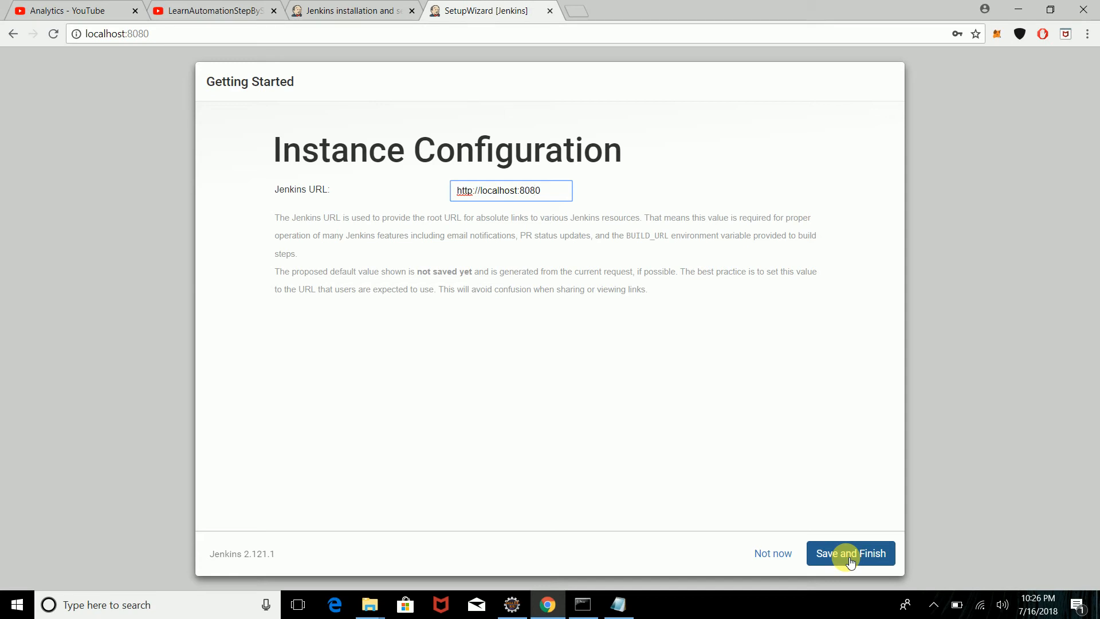
{"action": "left_click", "coordinate": [851, 555]}
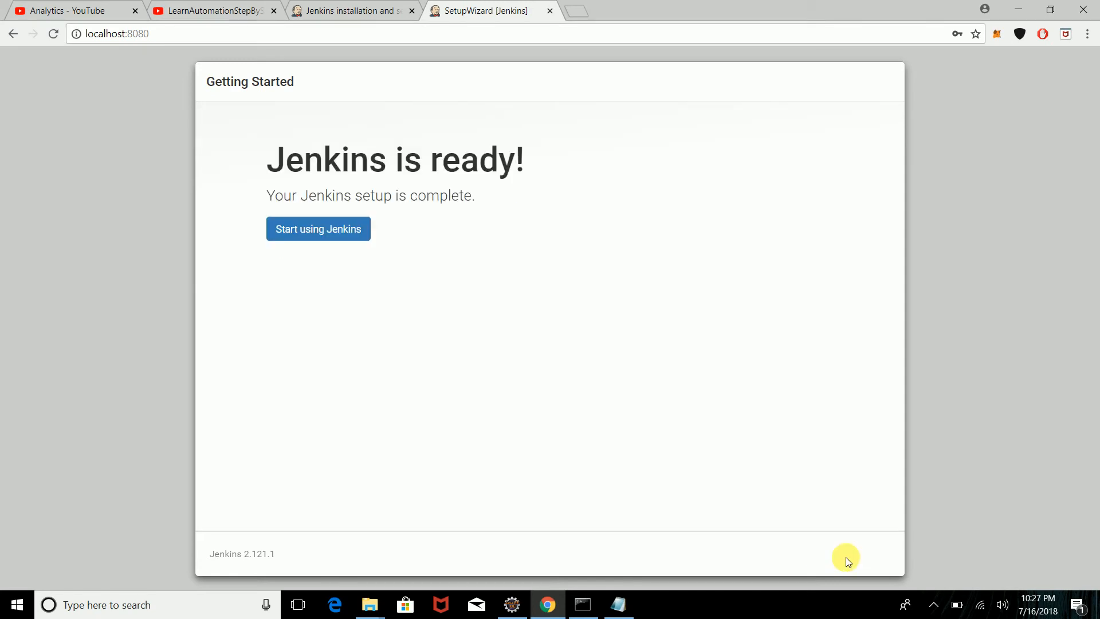
{"action": "left_click", "coordinate": [332, 234]}
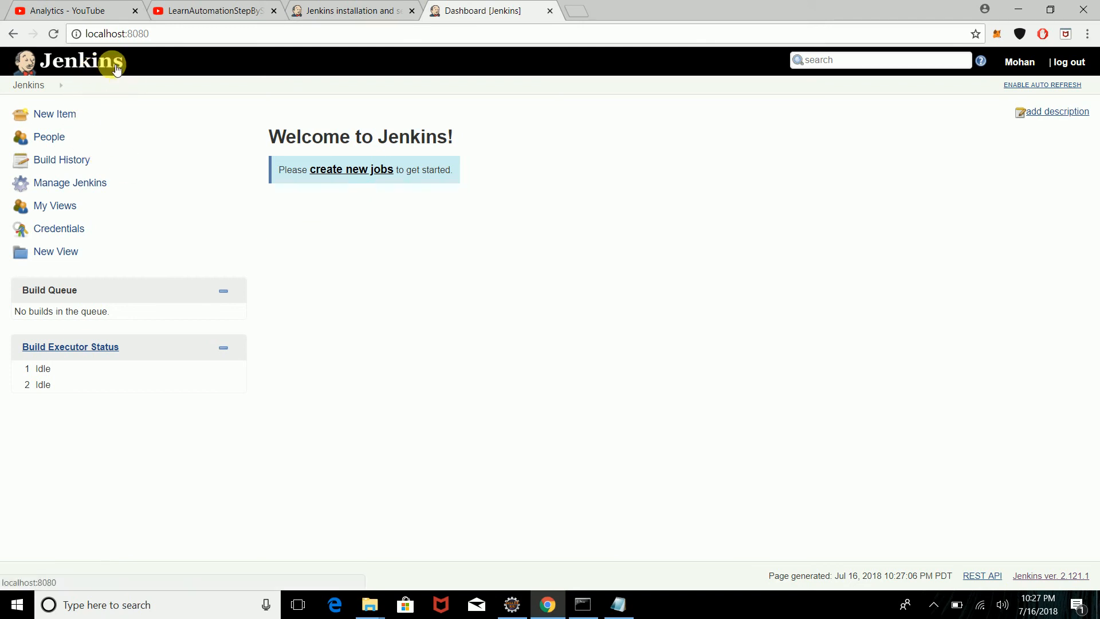
Step: Open New Item from the dashboard sidebar to list Freestyle project, Pipeline, Folder and other types
{"action": "left_click", "coordinate": [55, 114]}
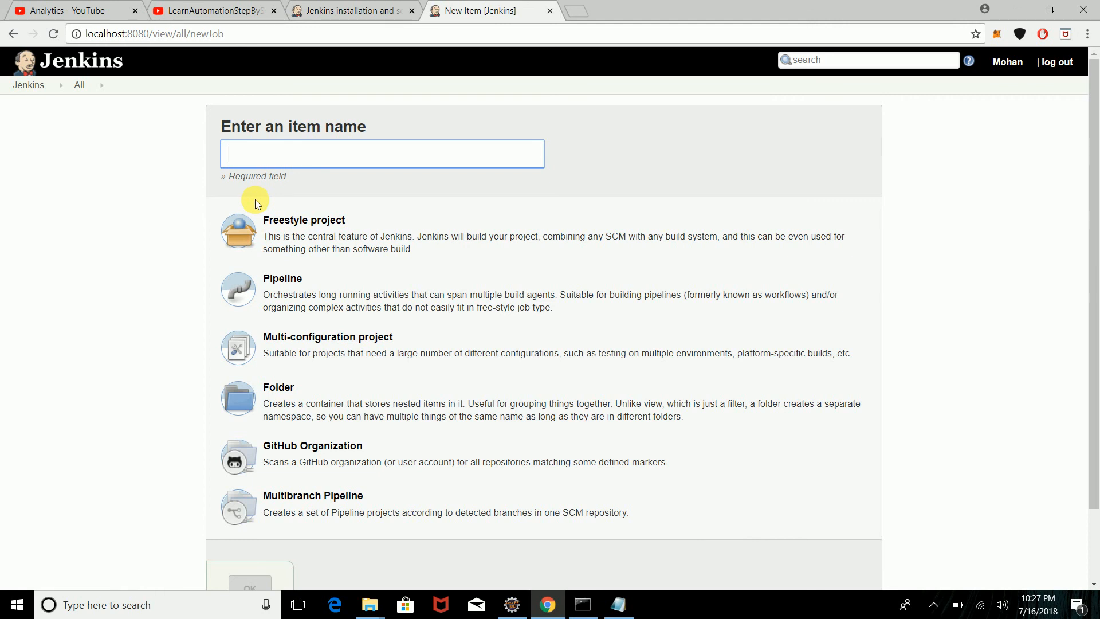
{"action": "key", "text": "ctrl+F7"}
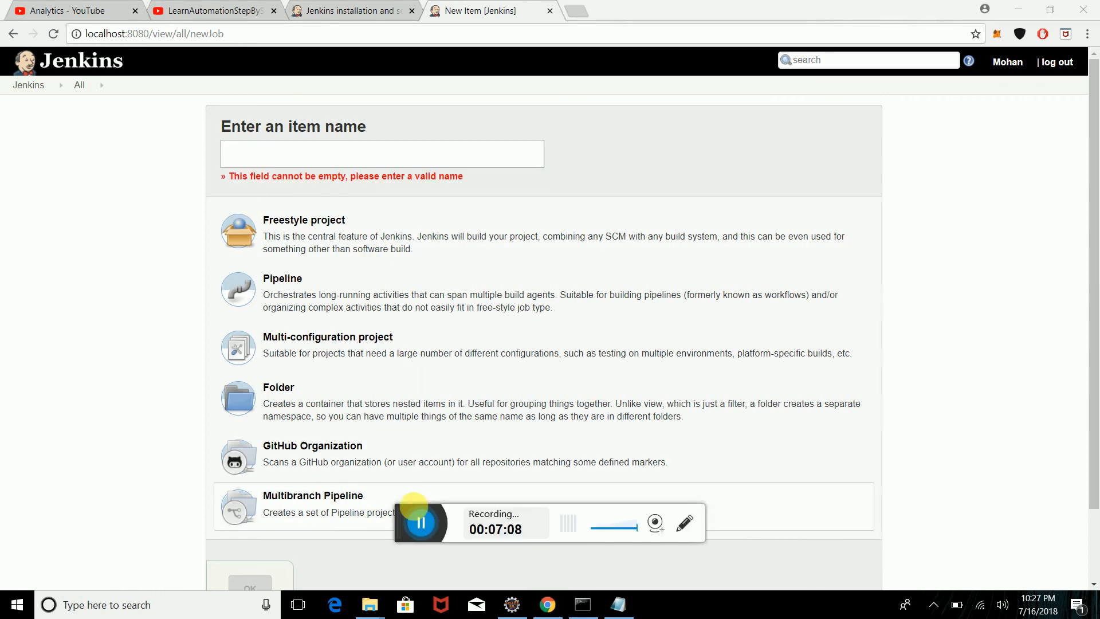